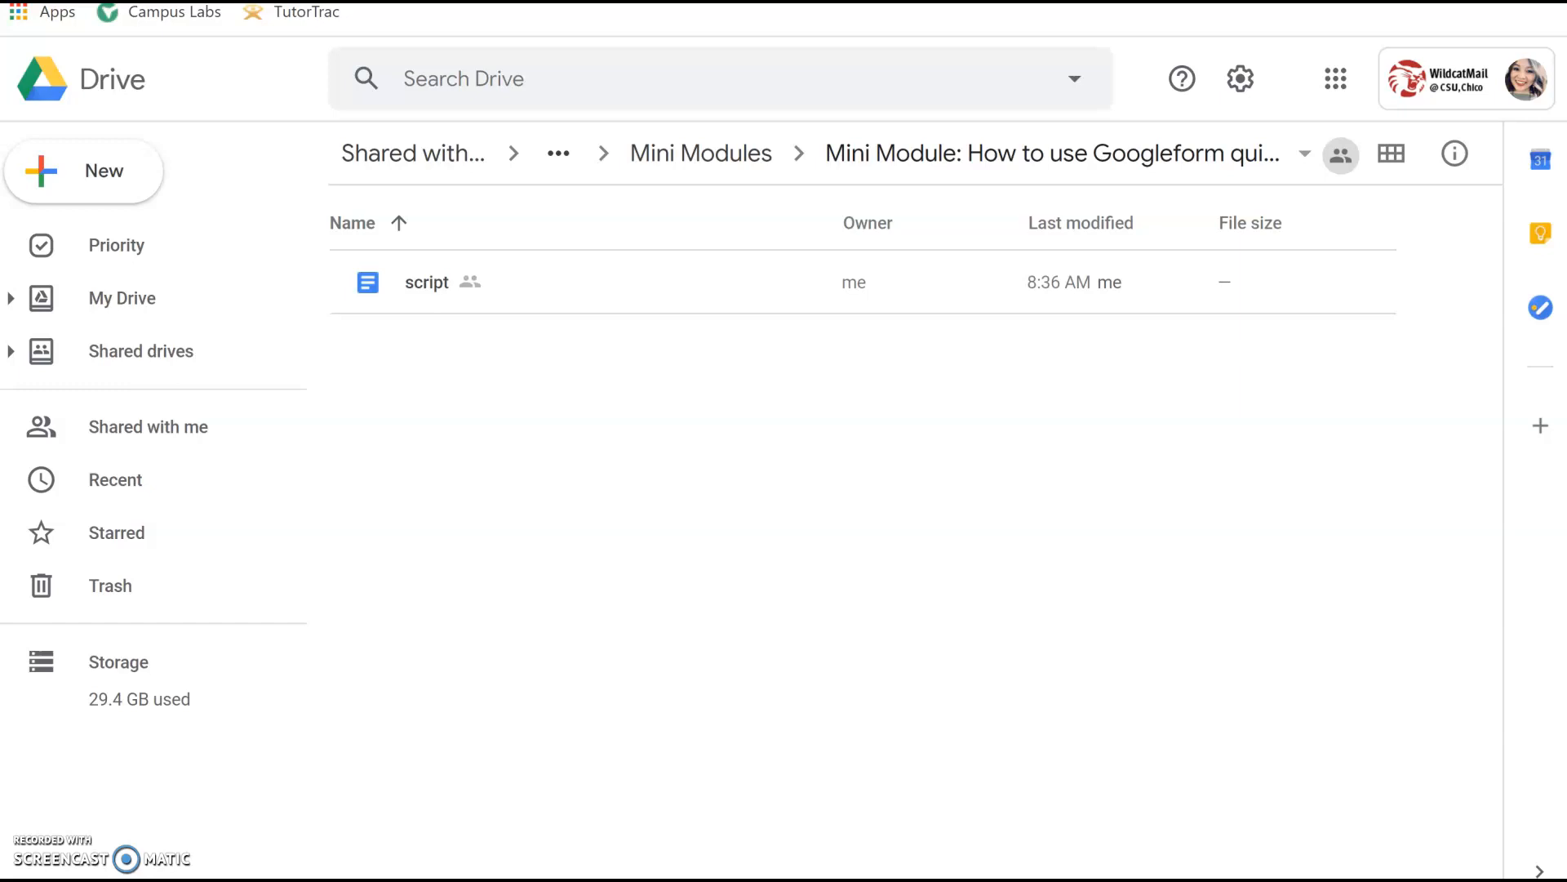
Step: Create a new Google Form in the current shared folder, accepting the folder's sharing permissions
right_click(604, 430)
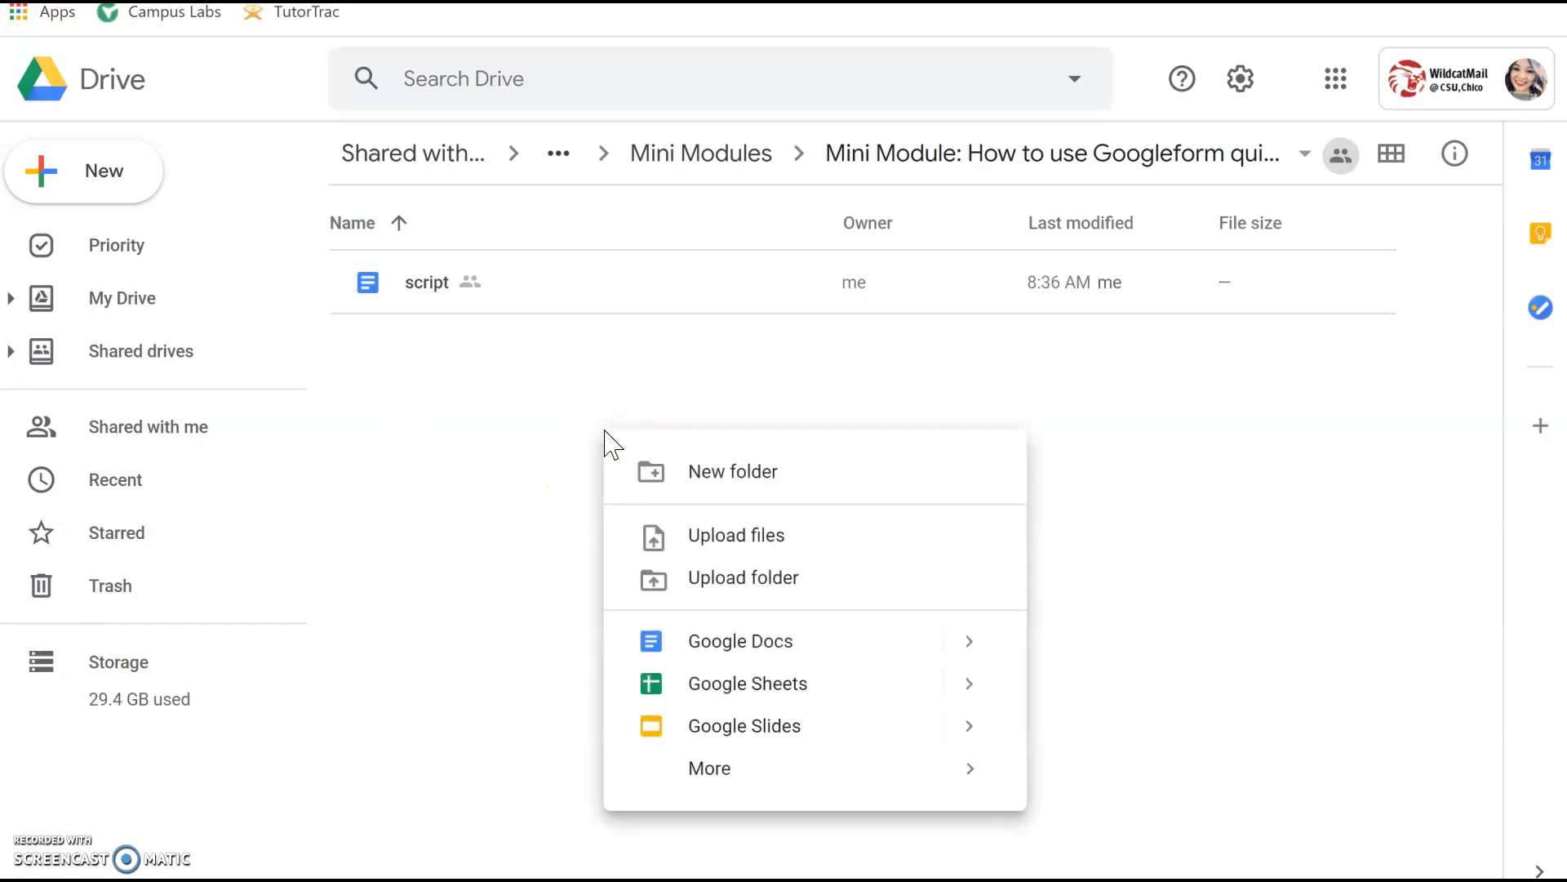
mouse_move(747, 781)
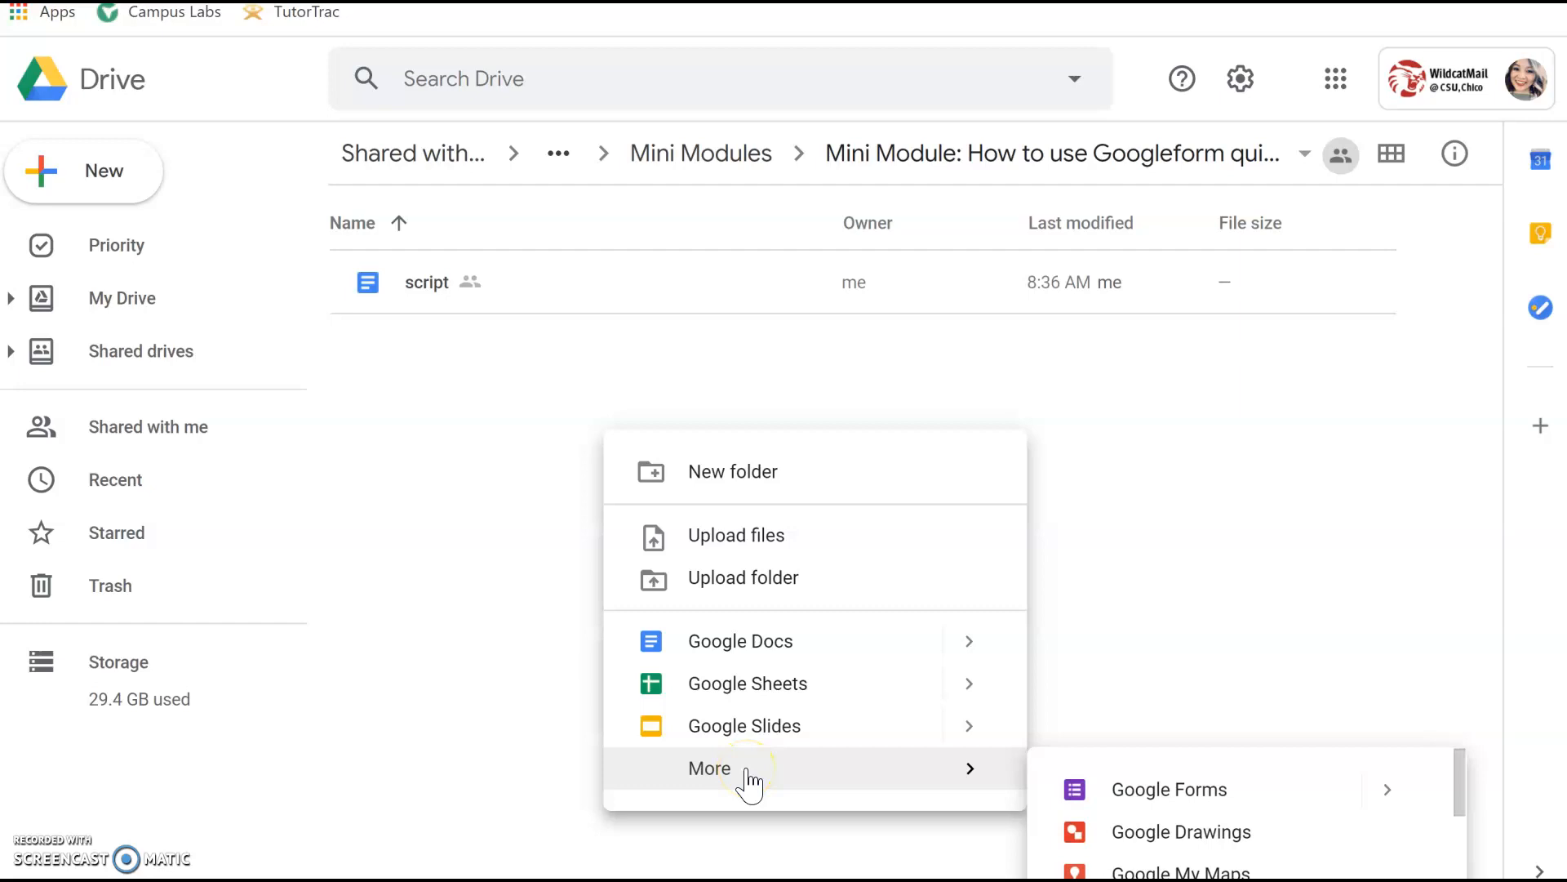
left_click(1107, 790)
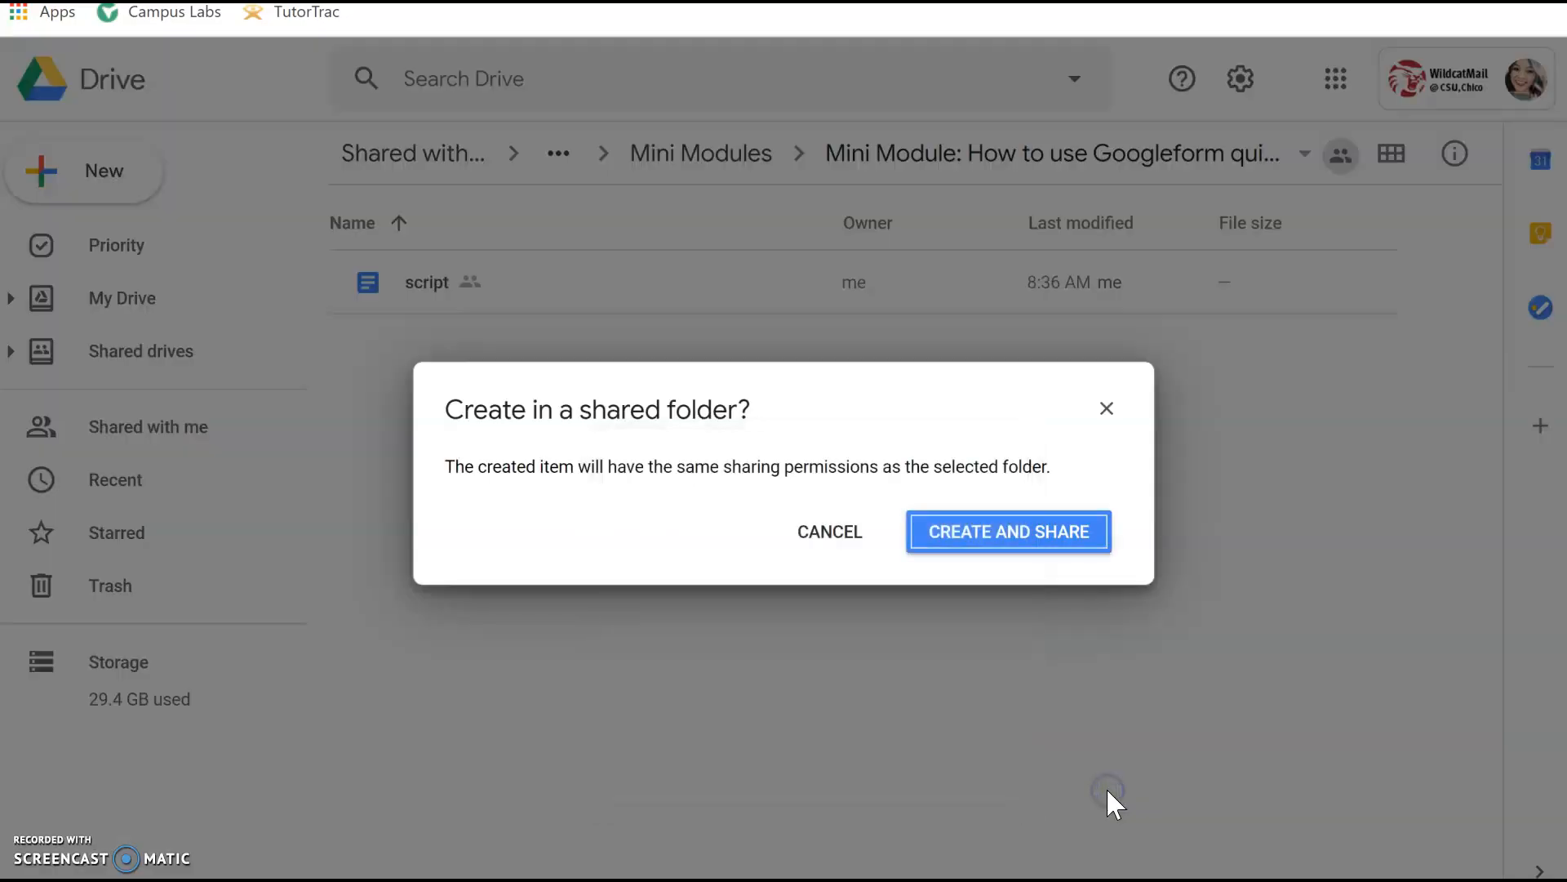
left_click(1023, 532)
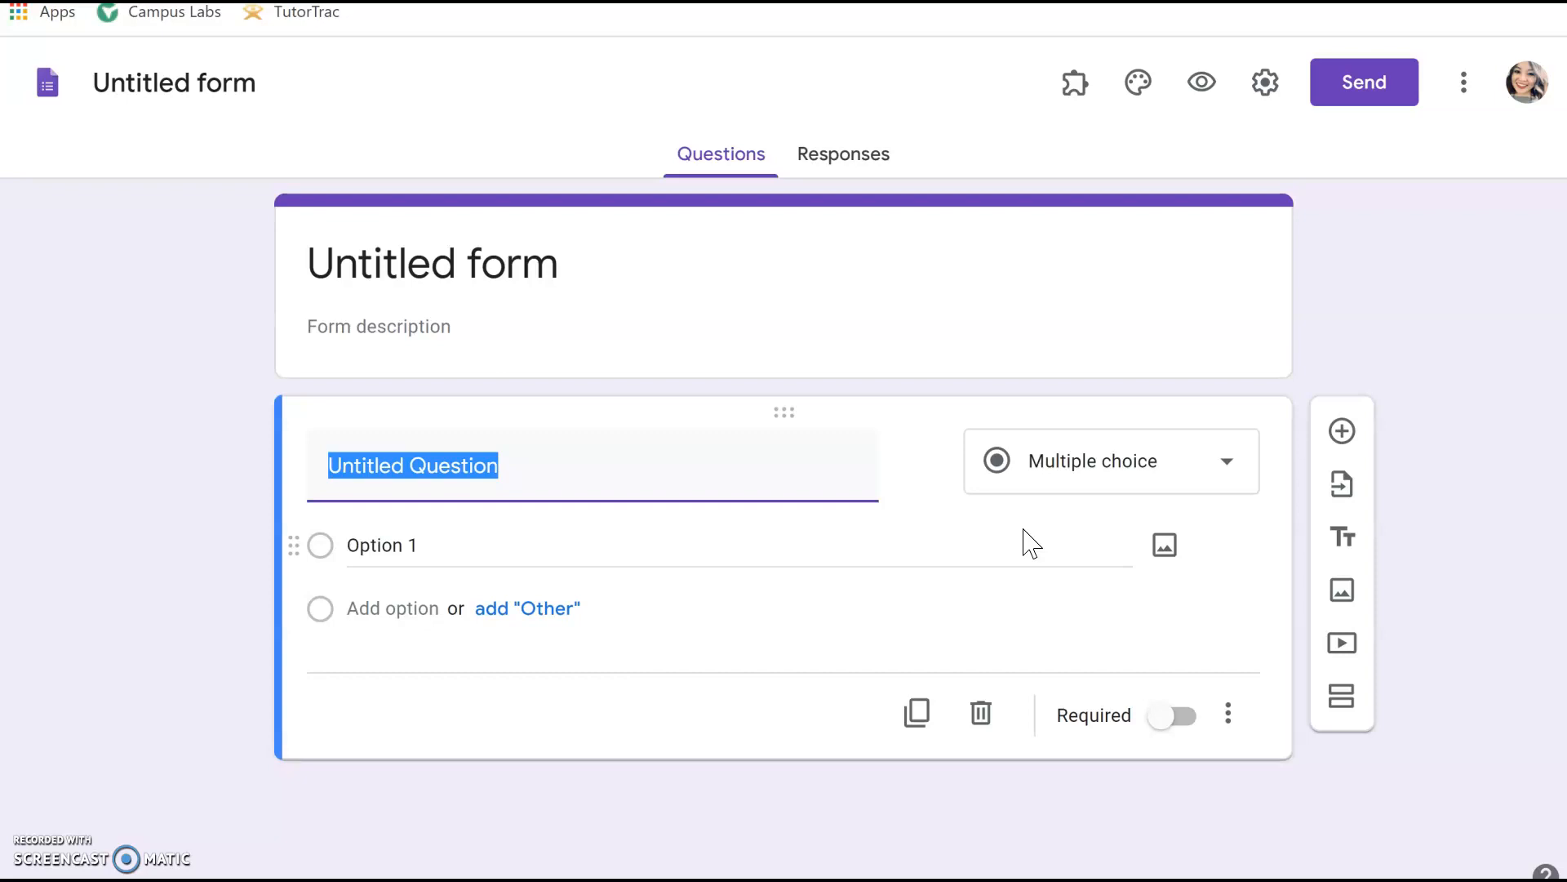
Step: In the form settings, remove the restriction to CSU, Chico users, make the form a quiz, and save
left_click(1267, 92)
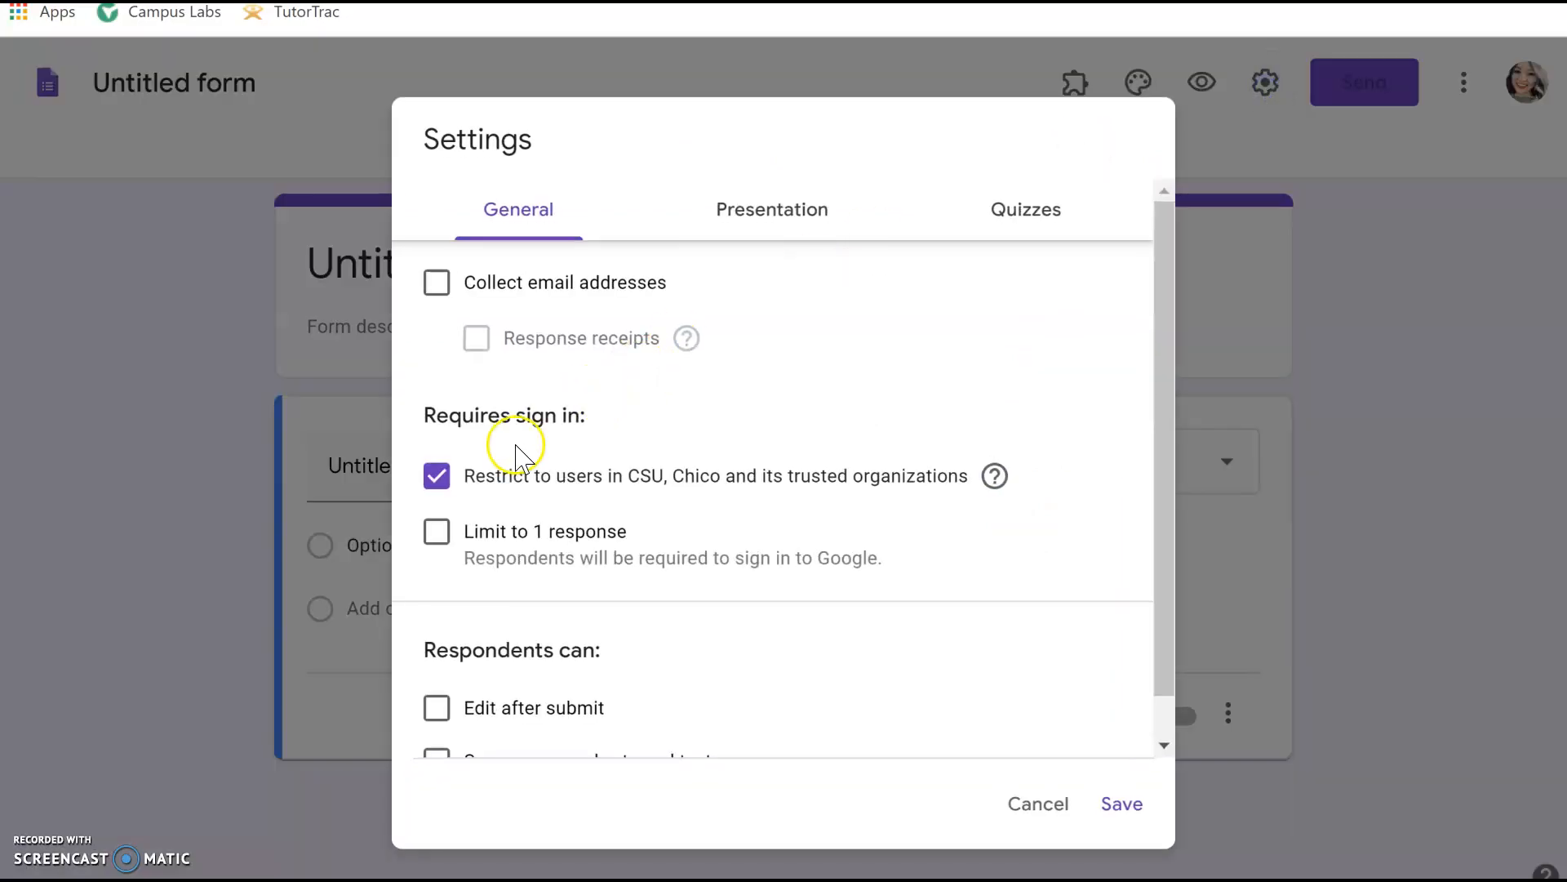
left_click(438, 476)
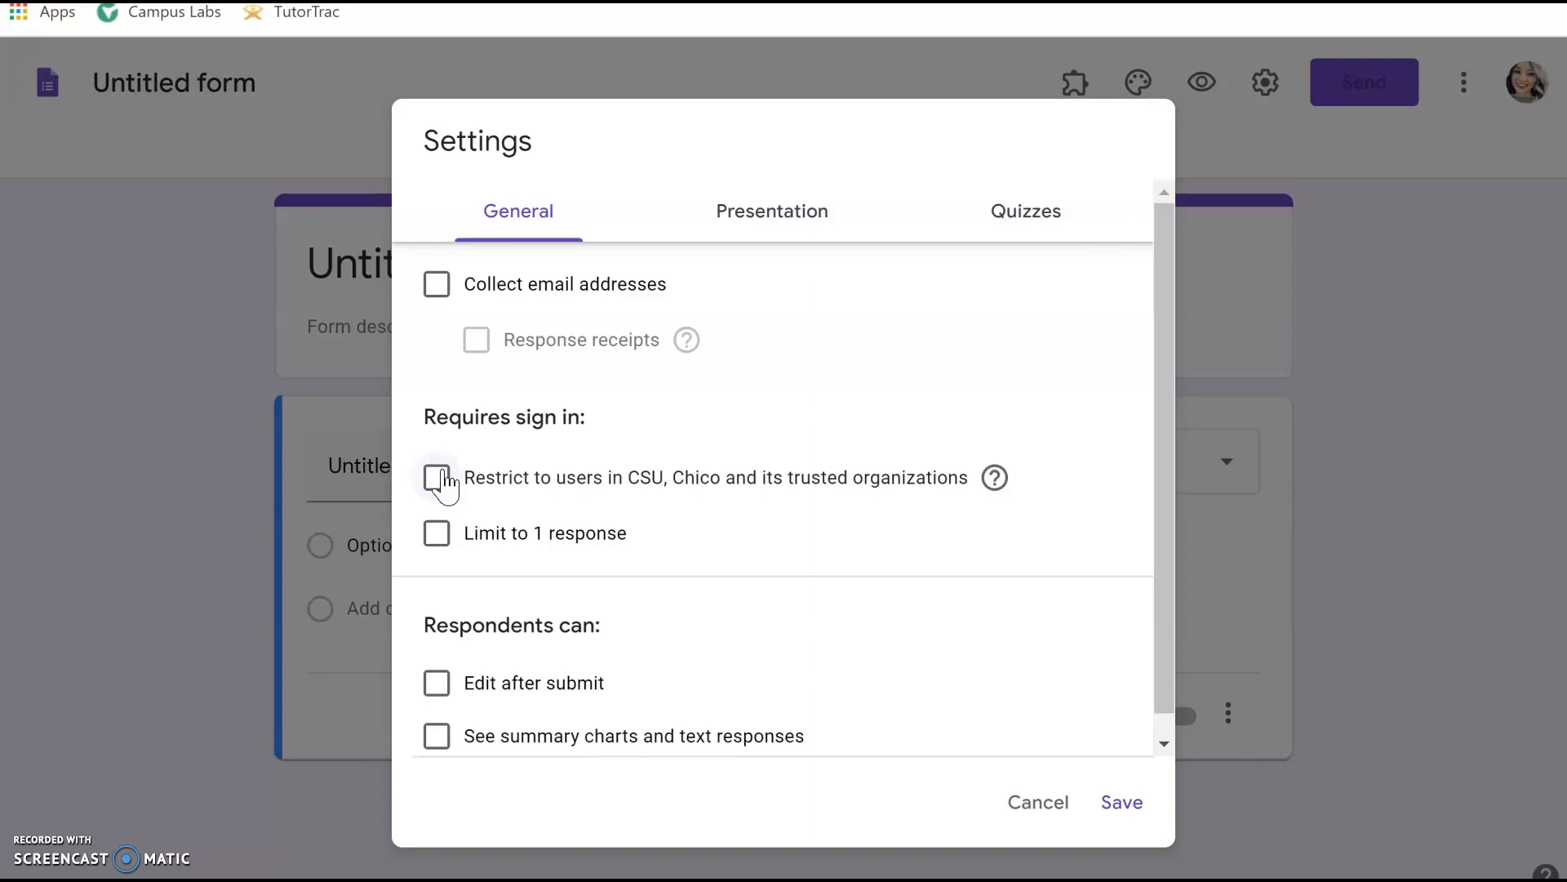
left_click(1035, 225)
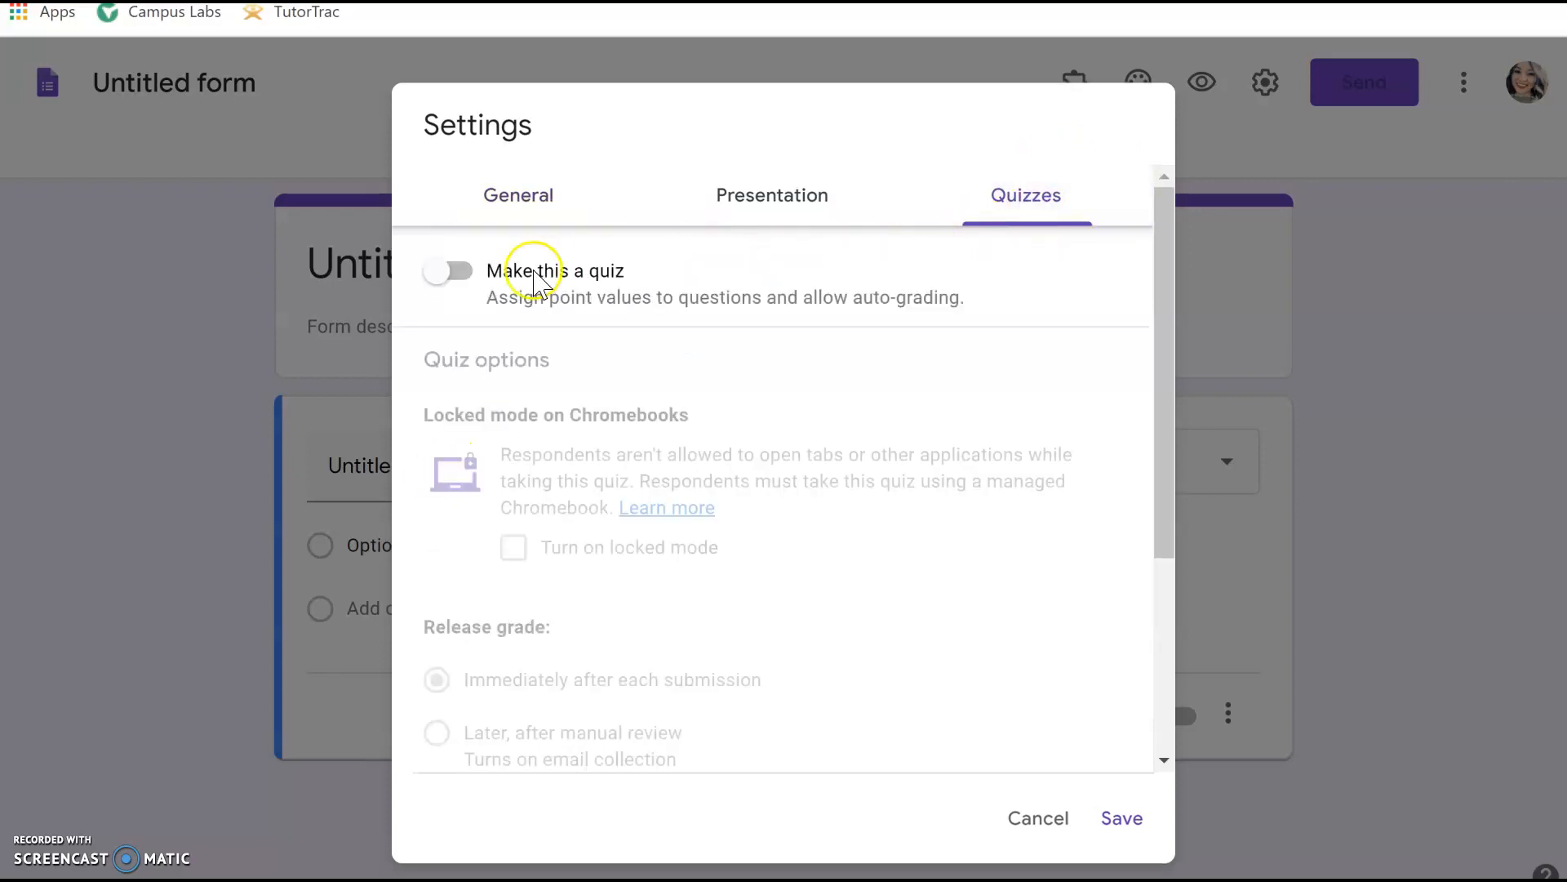
left_click(471, 278)
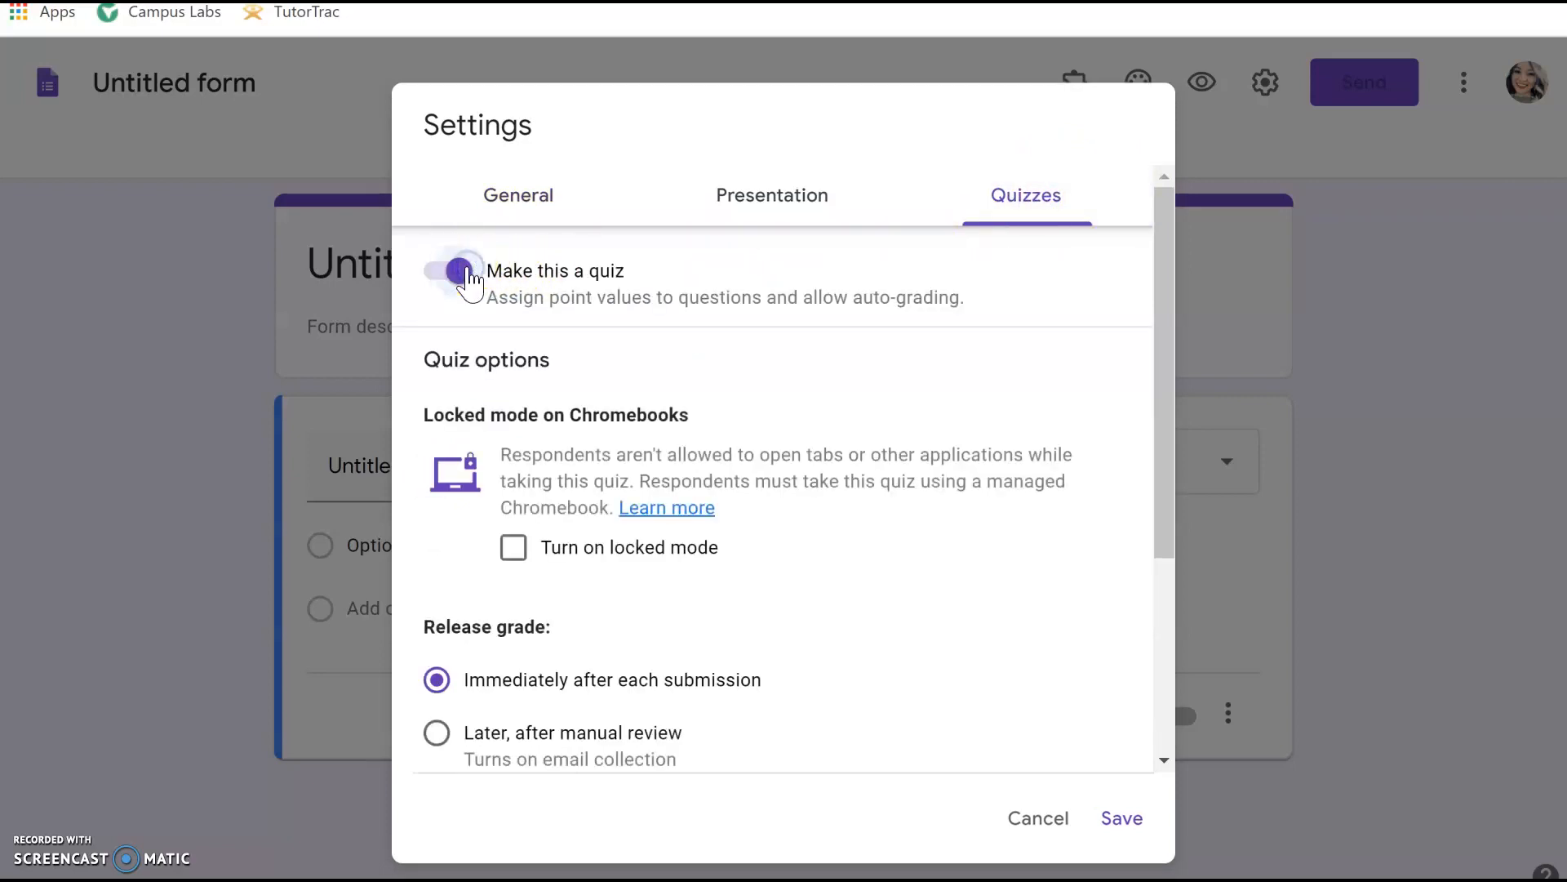
left_click(1115, 821)
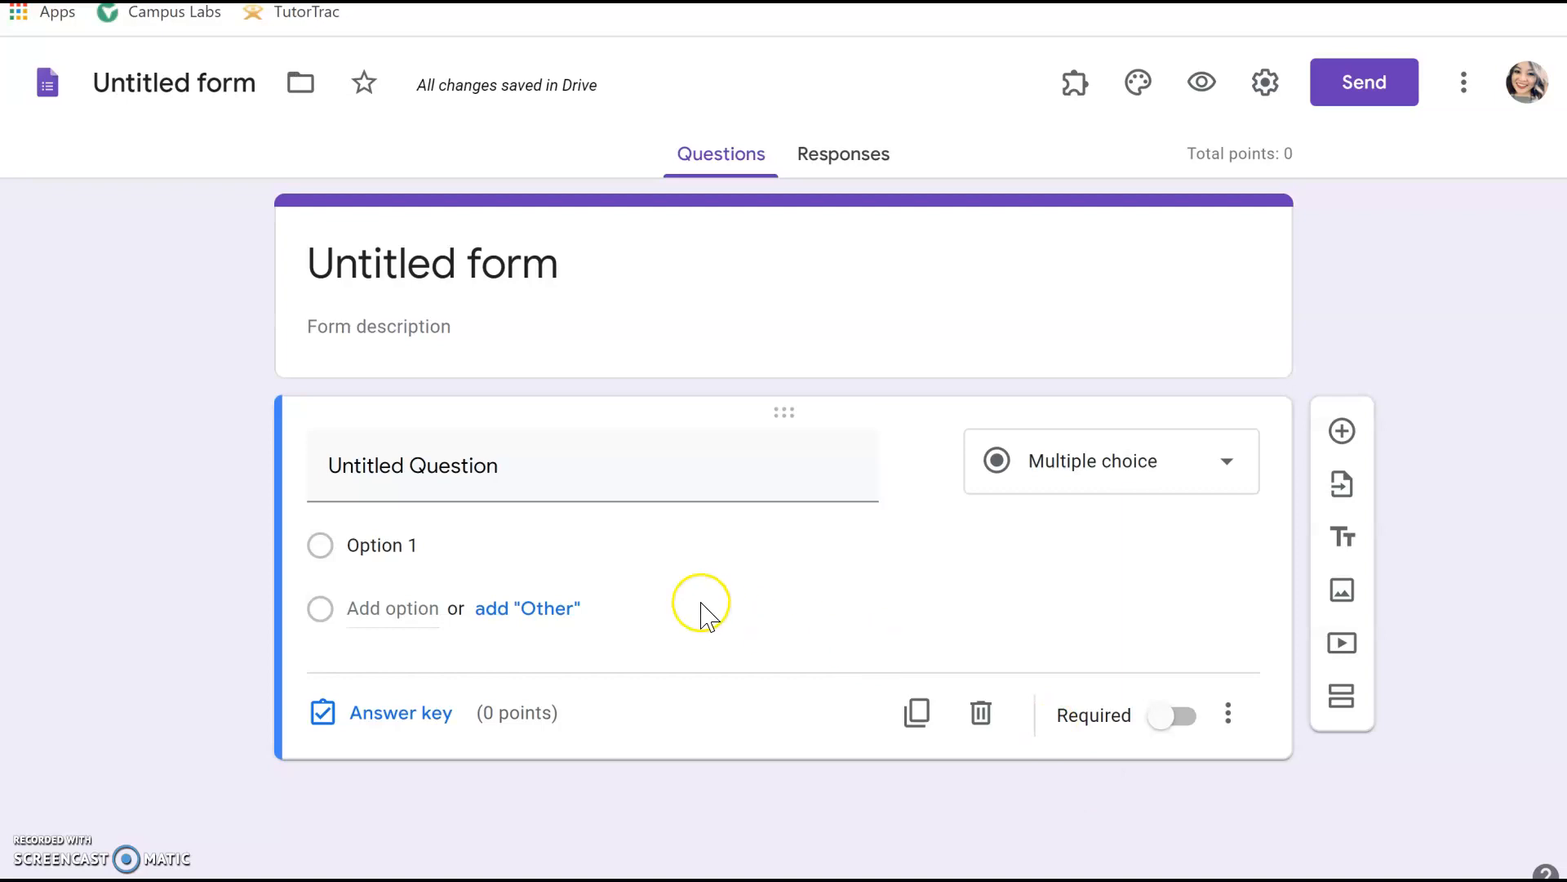
Step: Title the form "Math 101 Quiz" and apply the same title as its file name
left_click(521, 280)
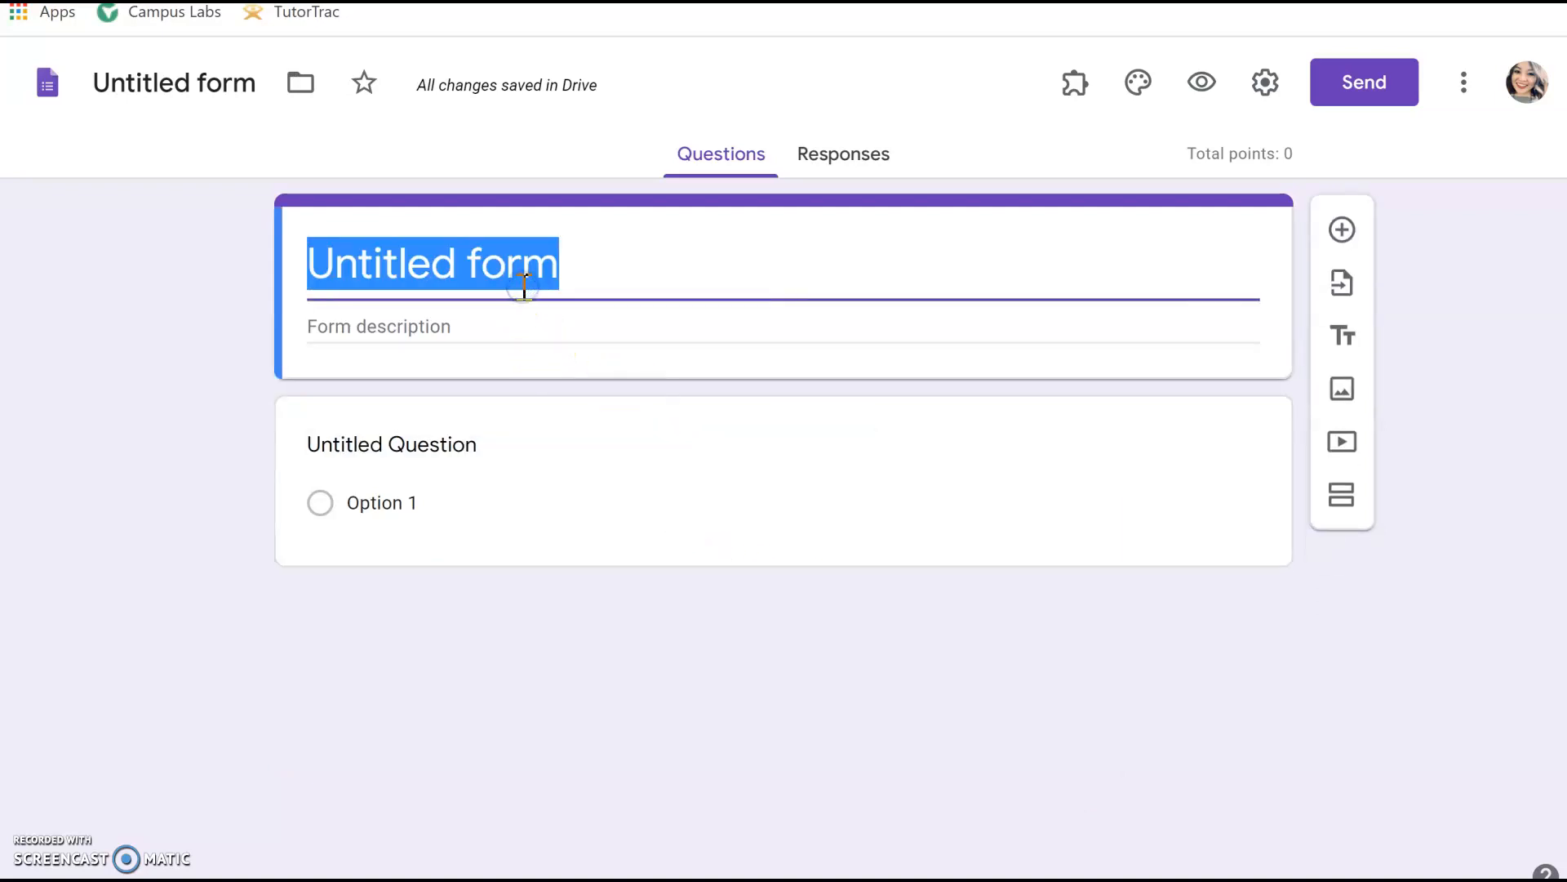
type("Math 101 ")
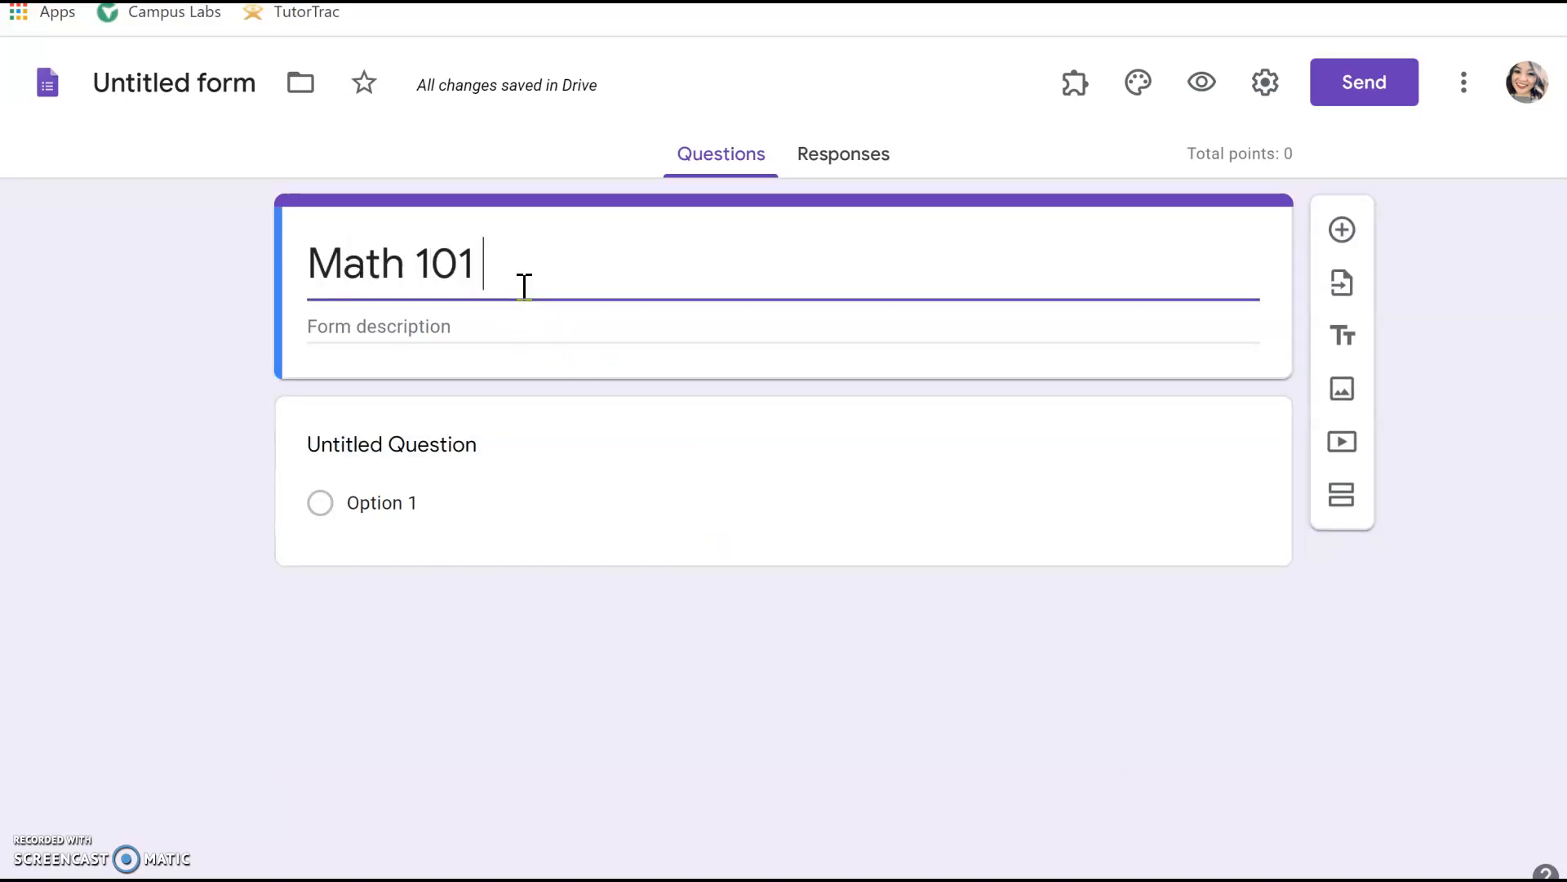
type("Quiz")
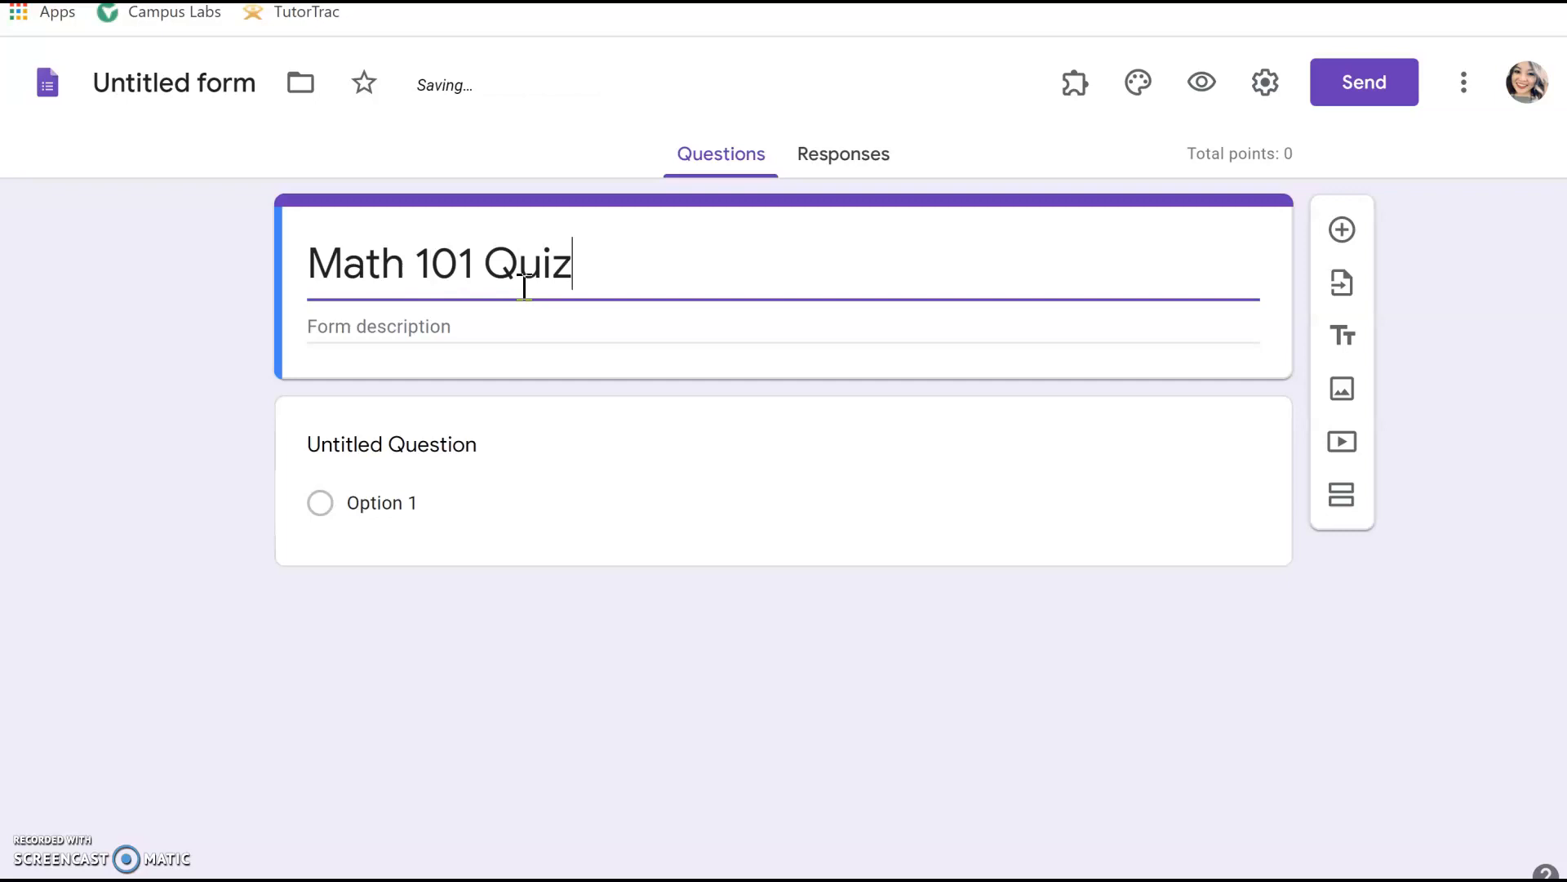
left_click(368, 444)
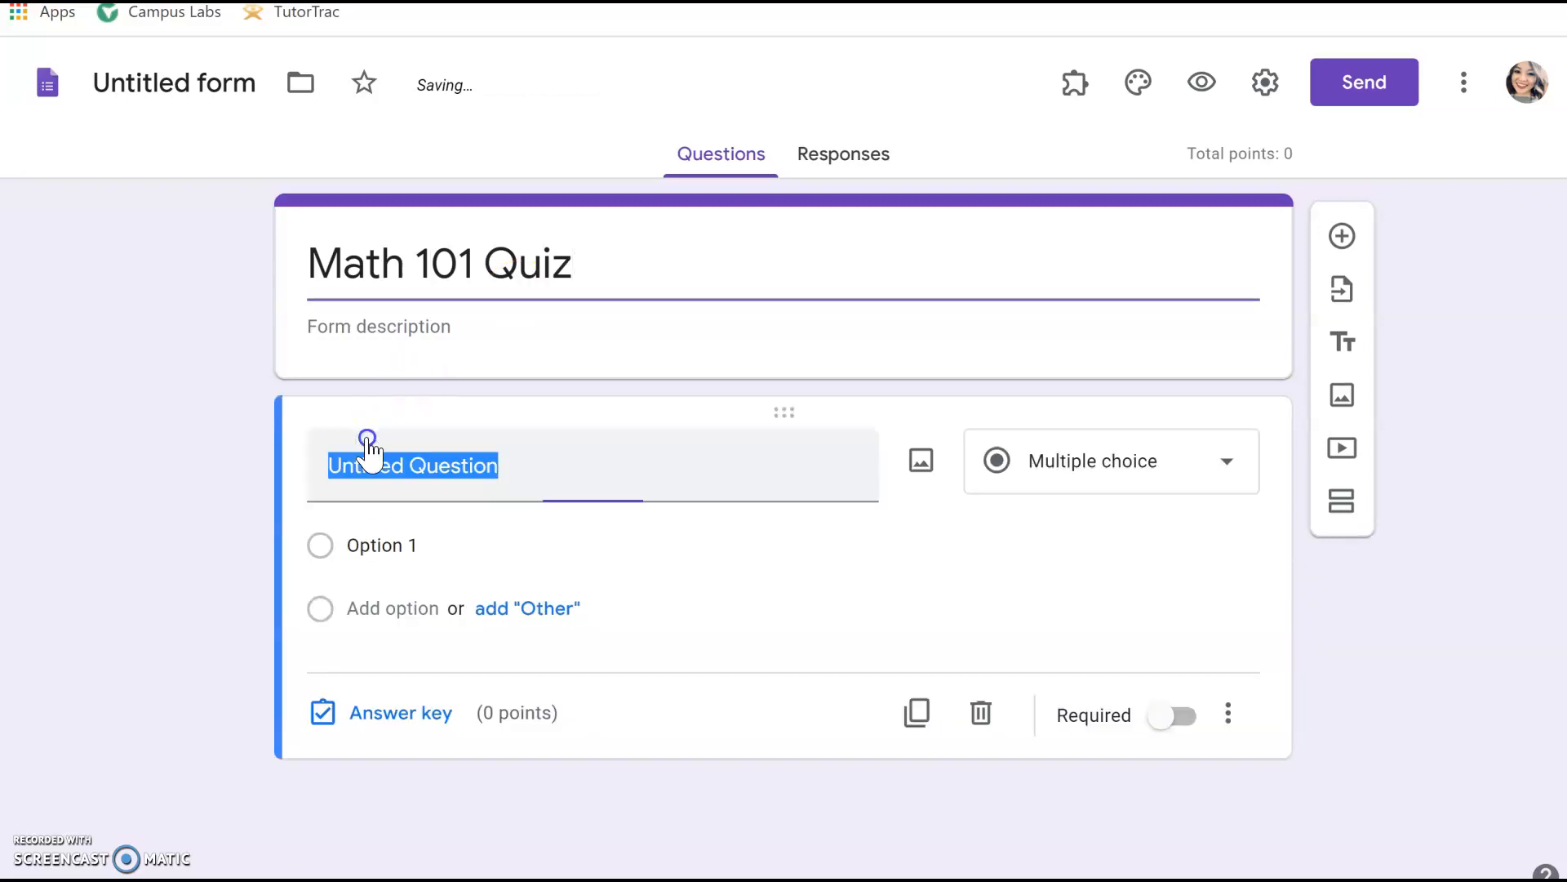
left_click(191, 82)
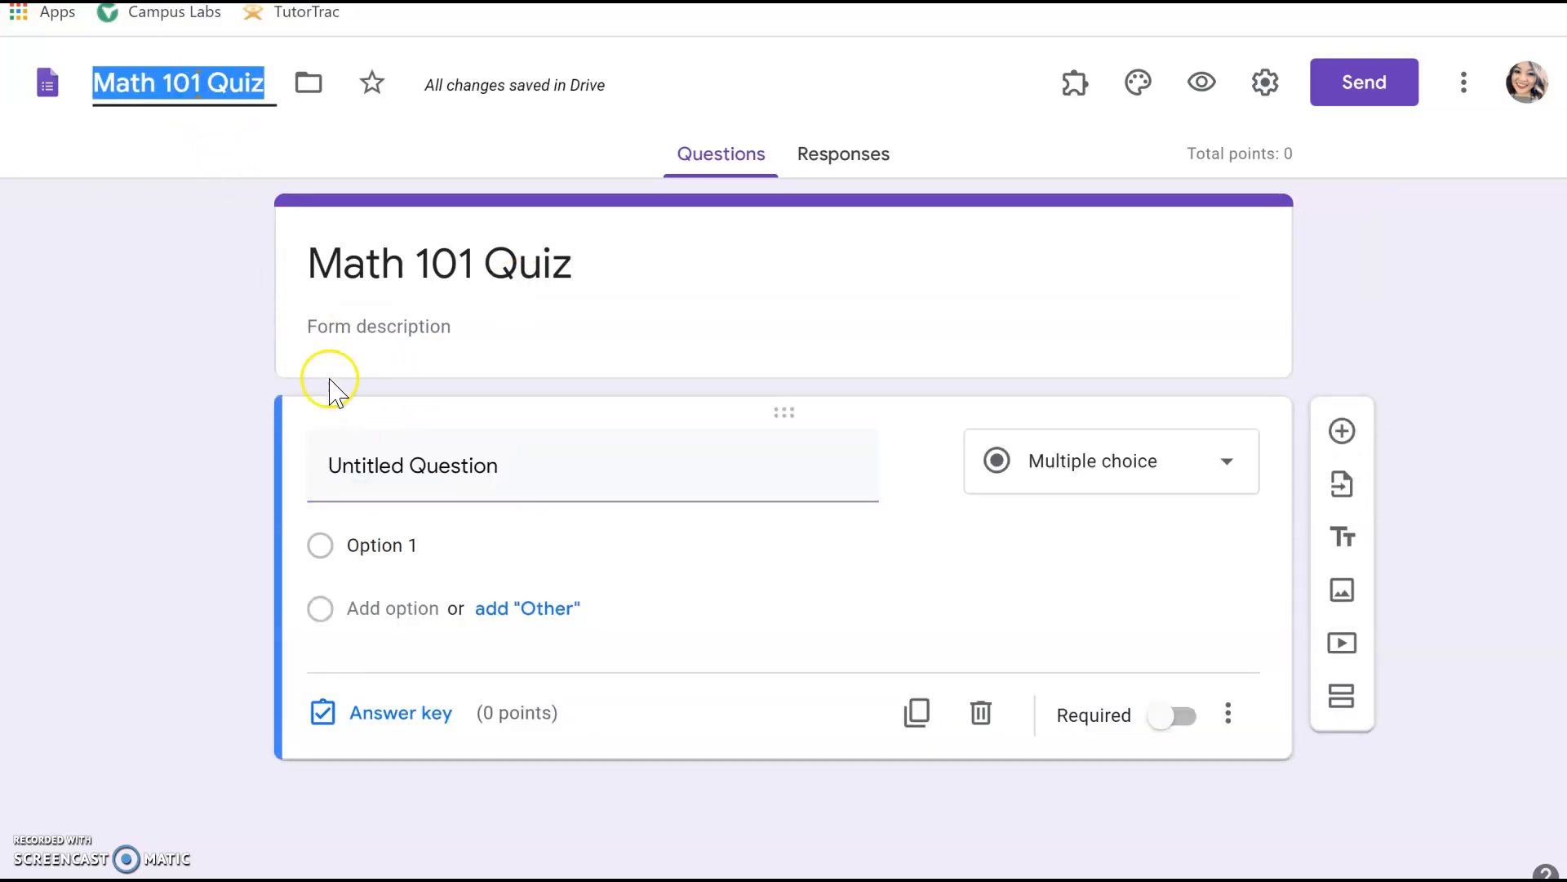
Step: Change the untitled question to "Name" with the Short answer type
left_click(351, 451)
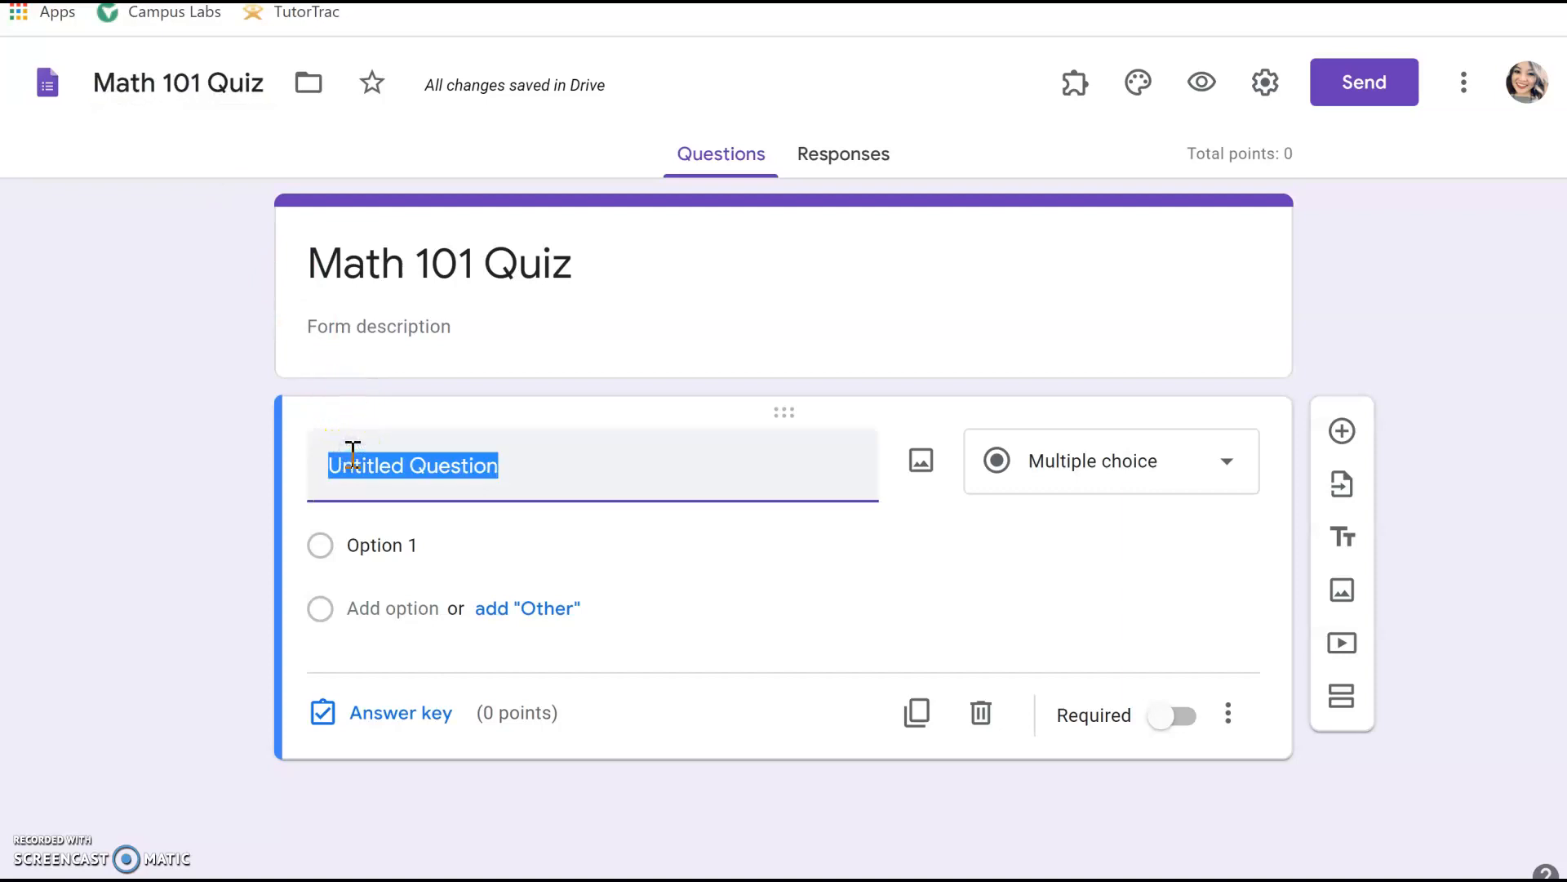
type("Name")
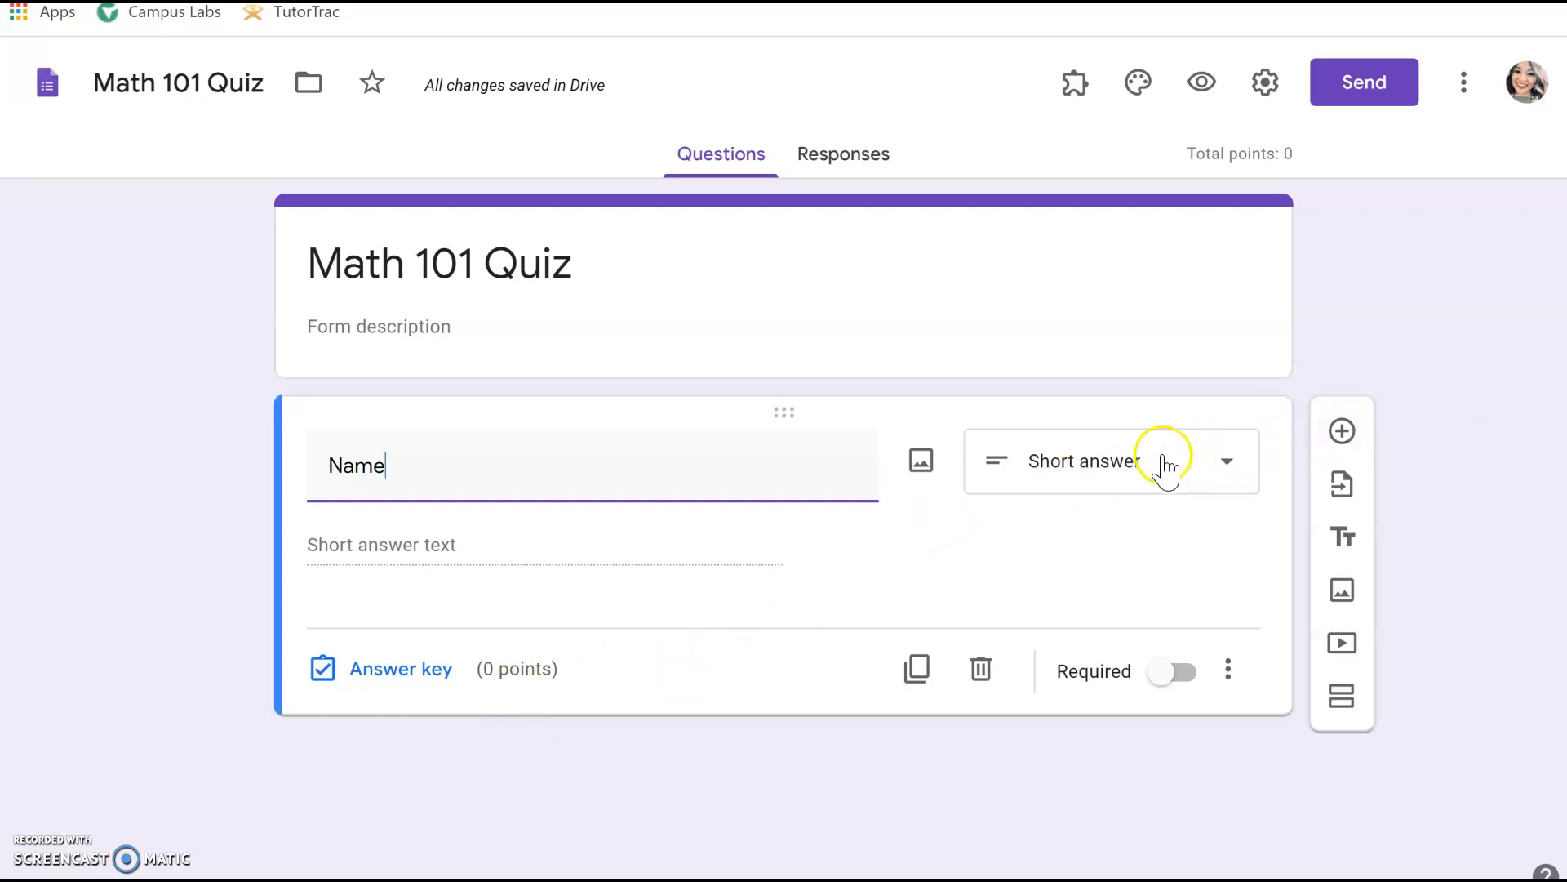
left_click(1093, 463)
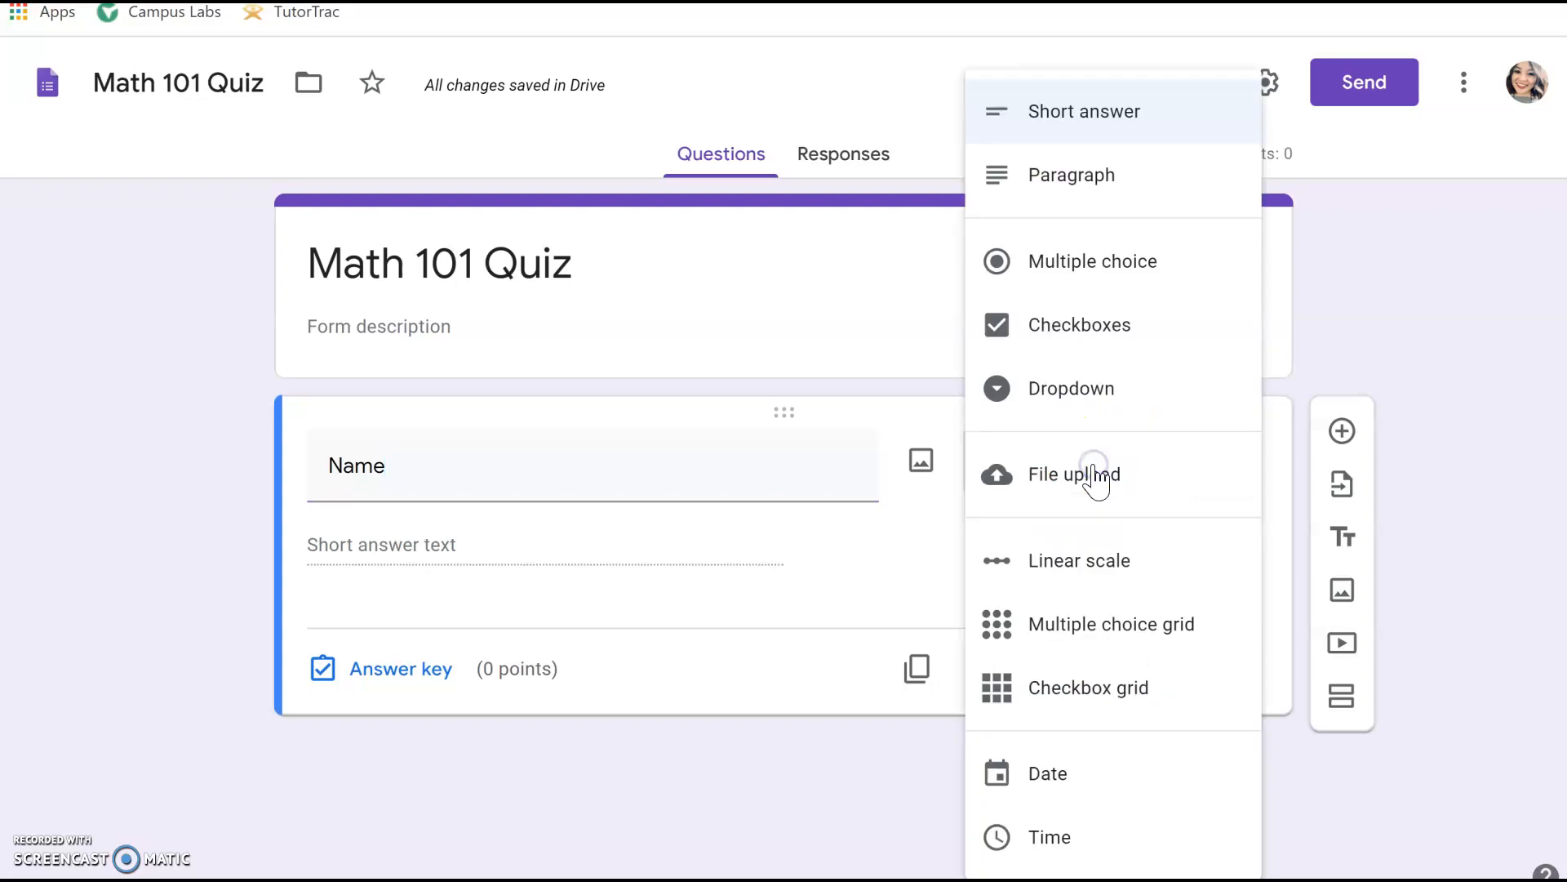
left_click(1089, 135)
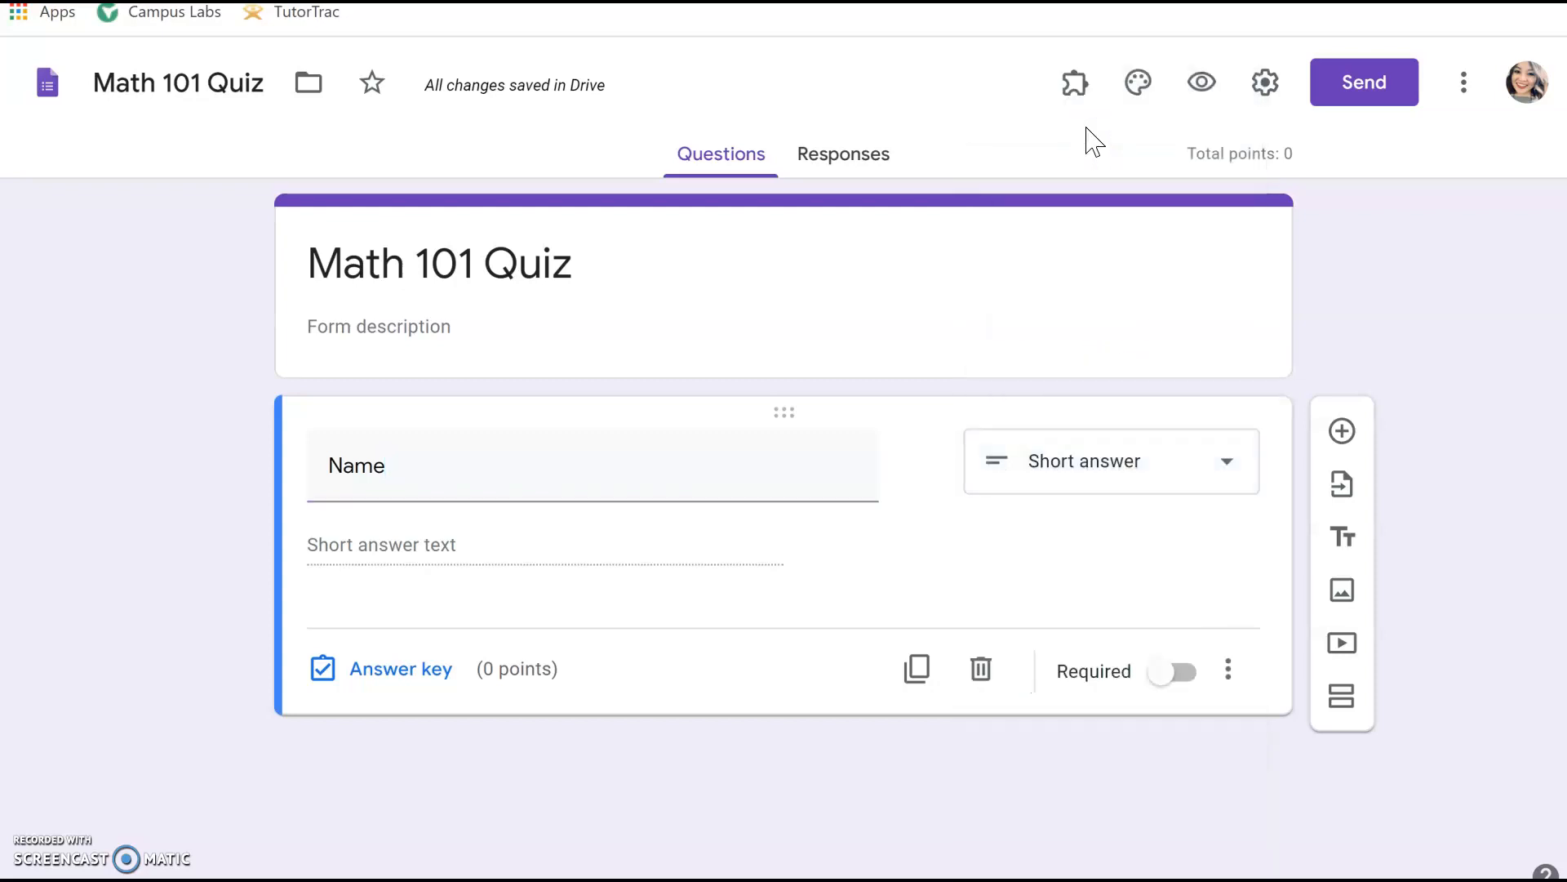
Step: Add an "Email" question below Name with the Short answer type
left_click(1342, 430)
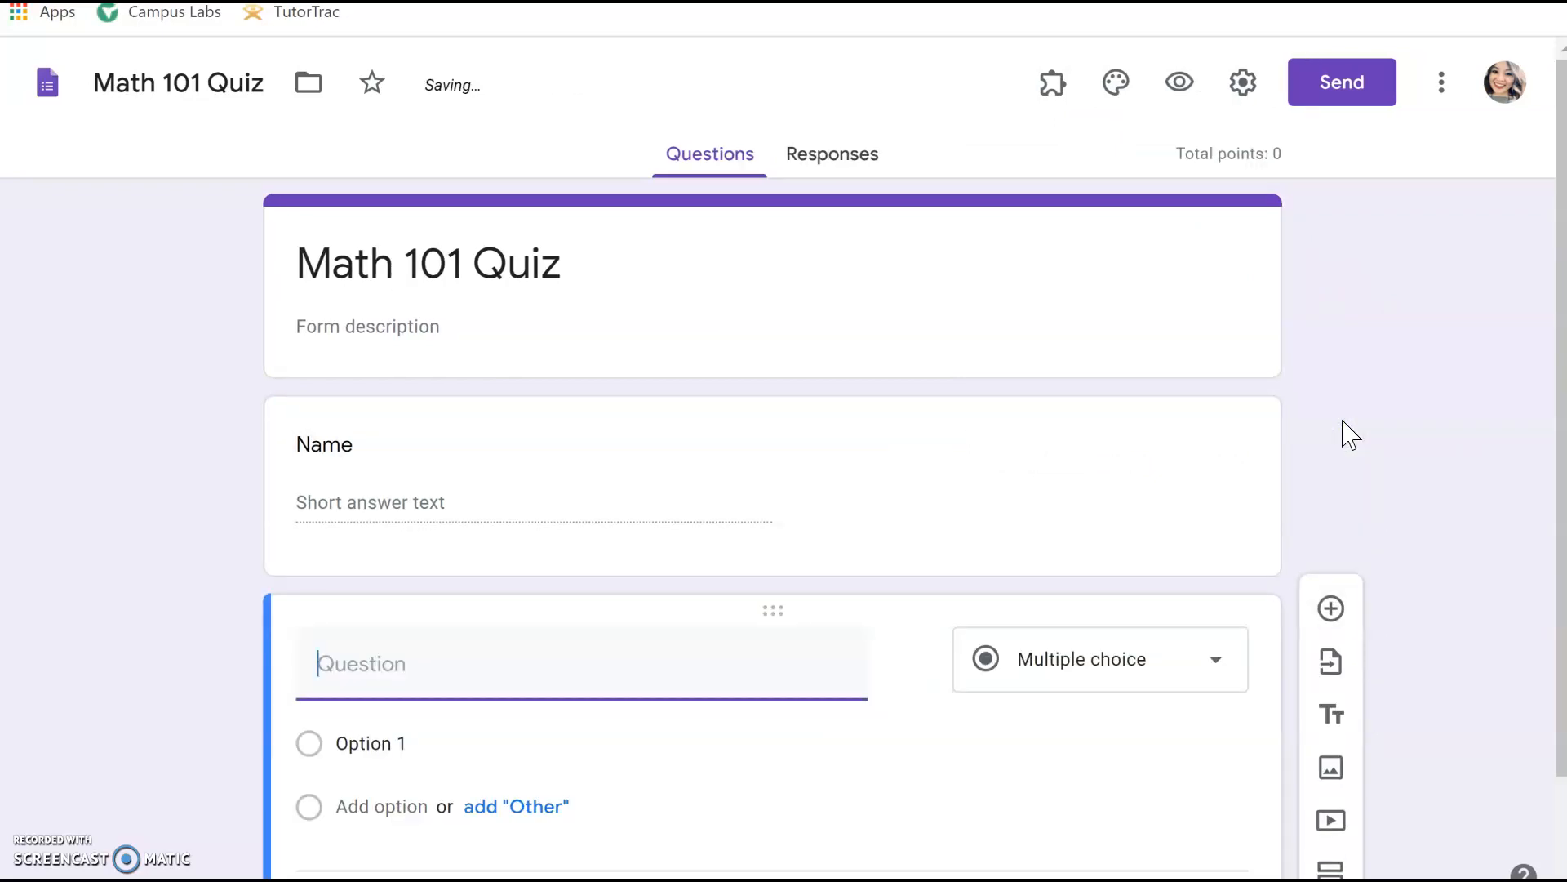
type("Email")
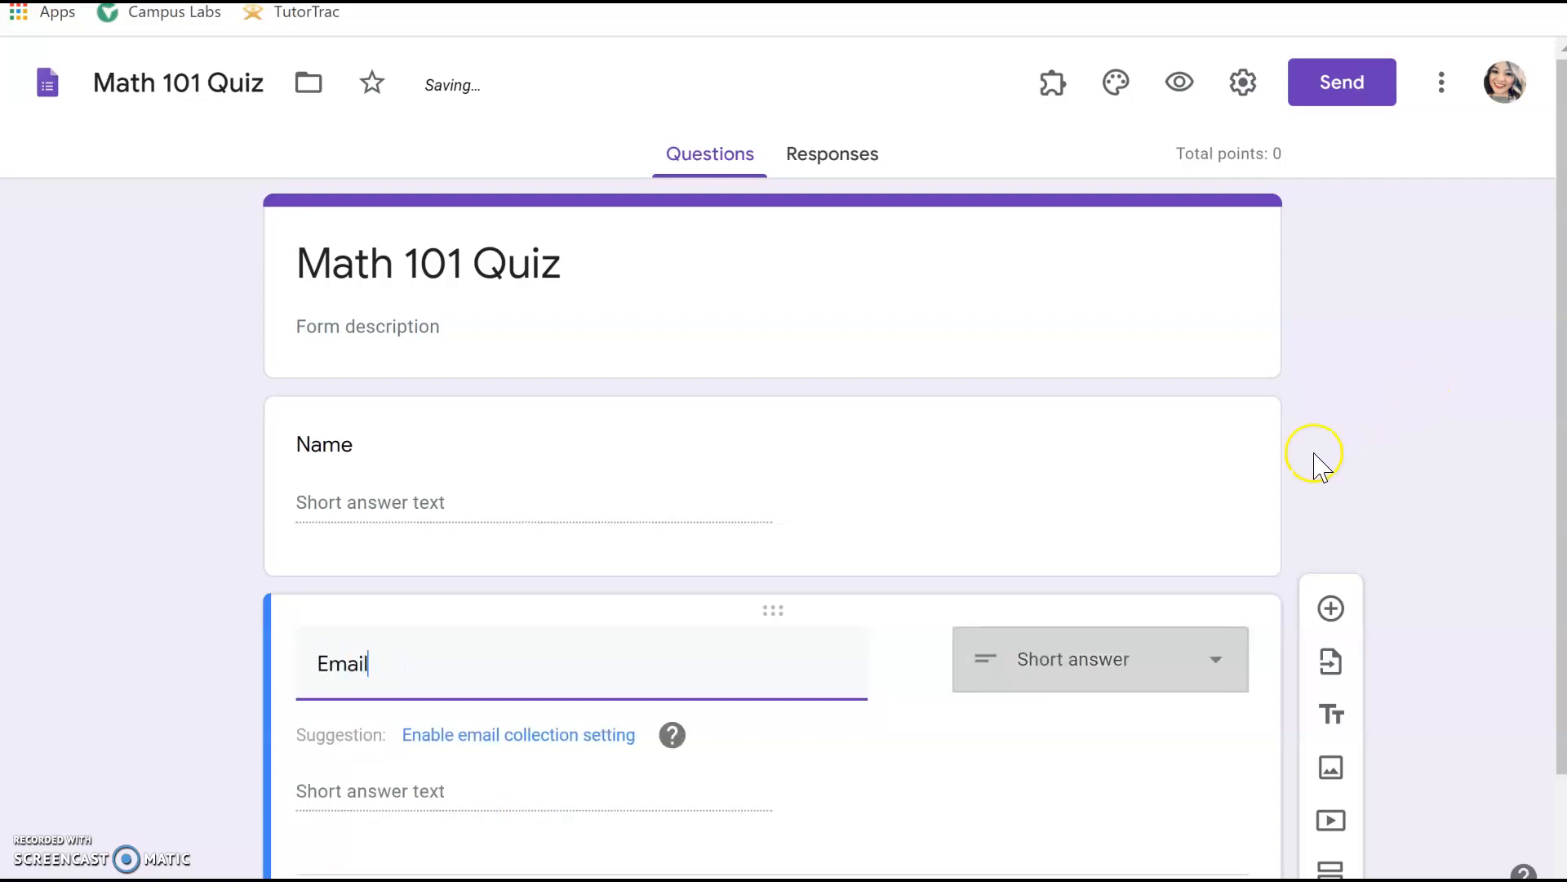
scroll(1120, 804, "down", 2)
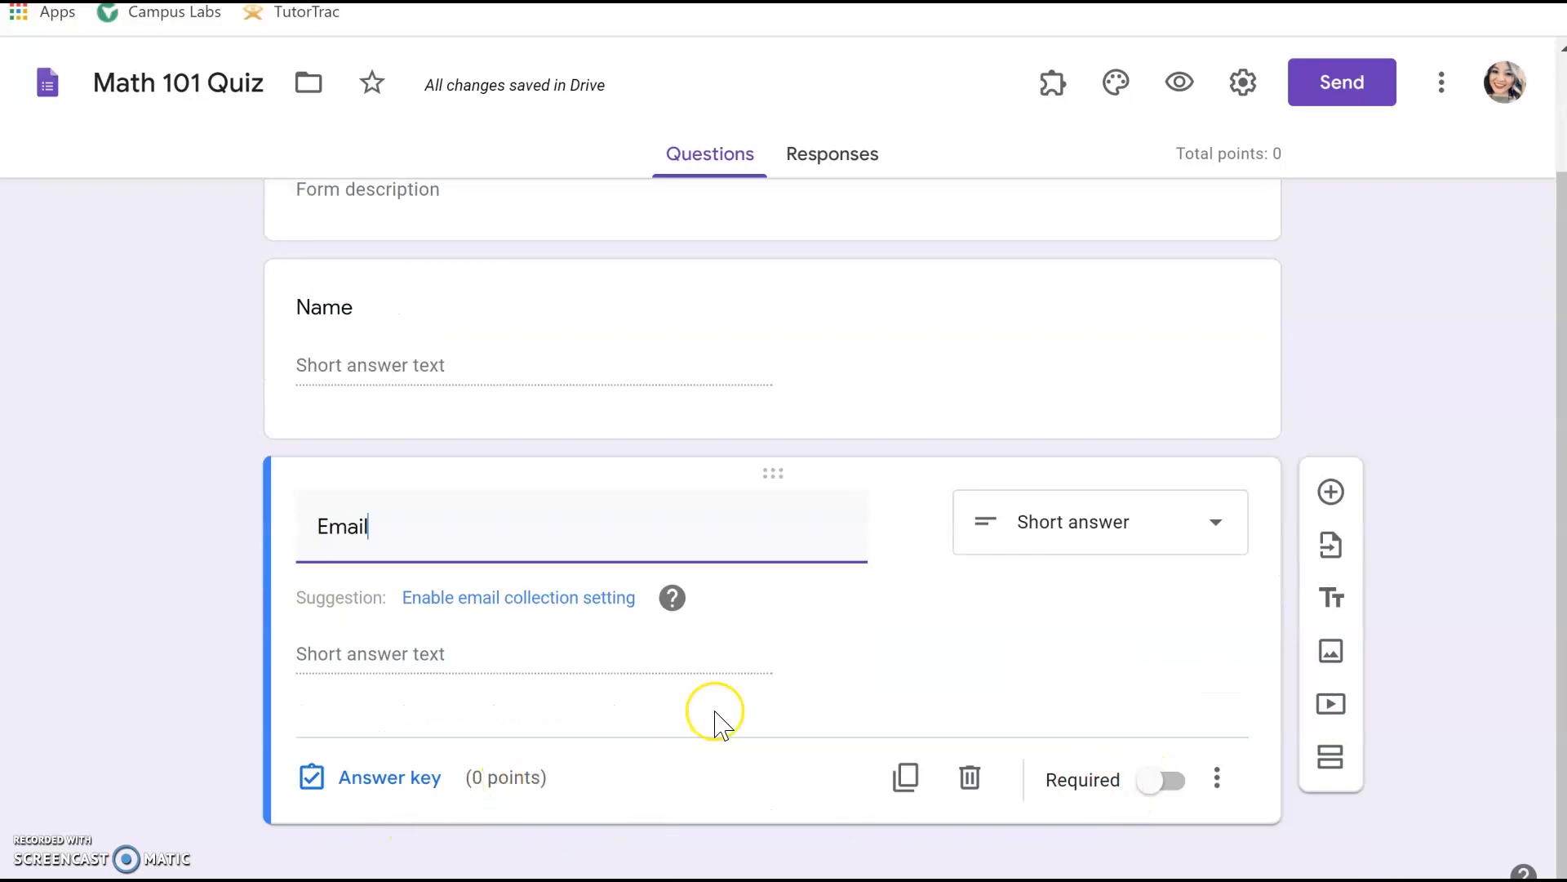
left_click(1035, 547)
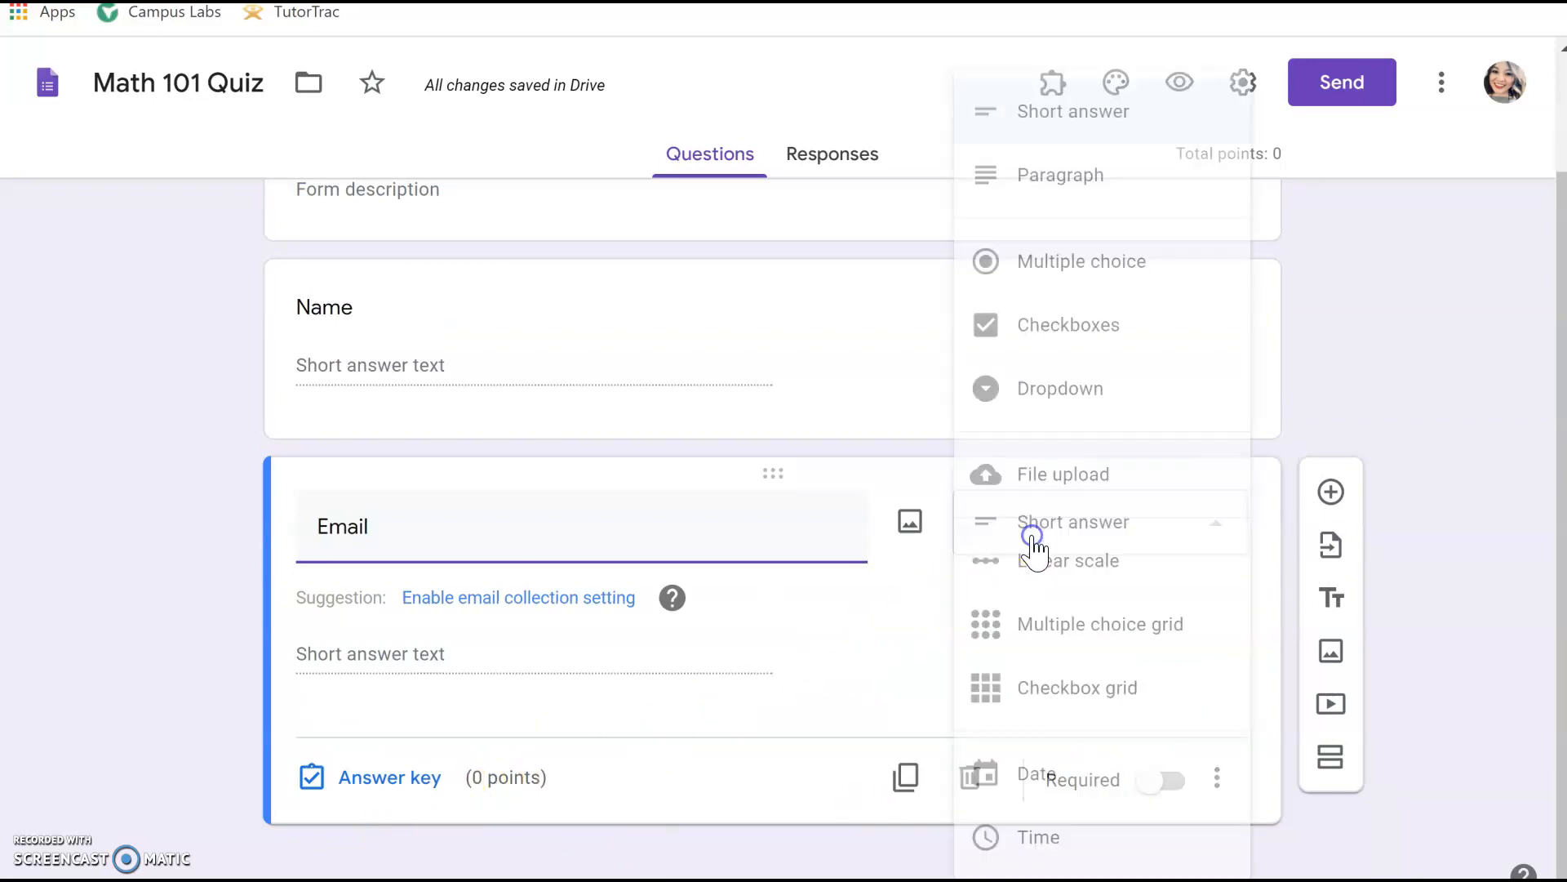
left_click(1072, 137)
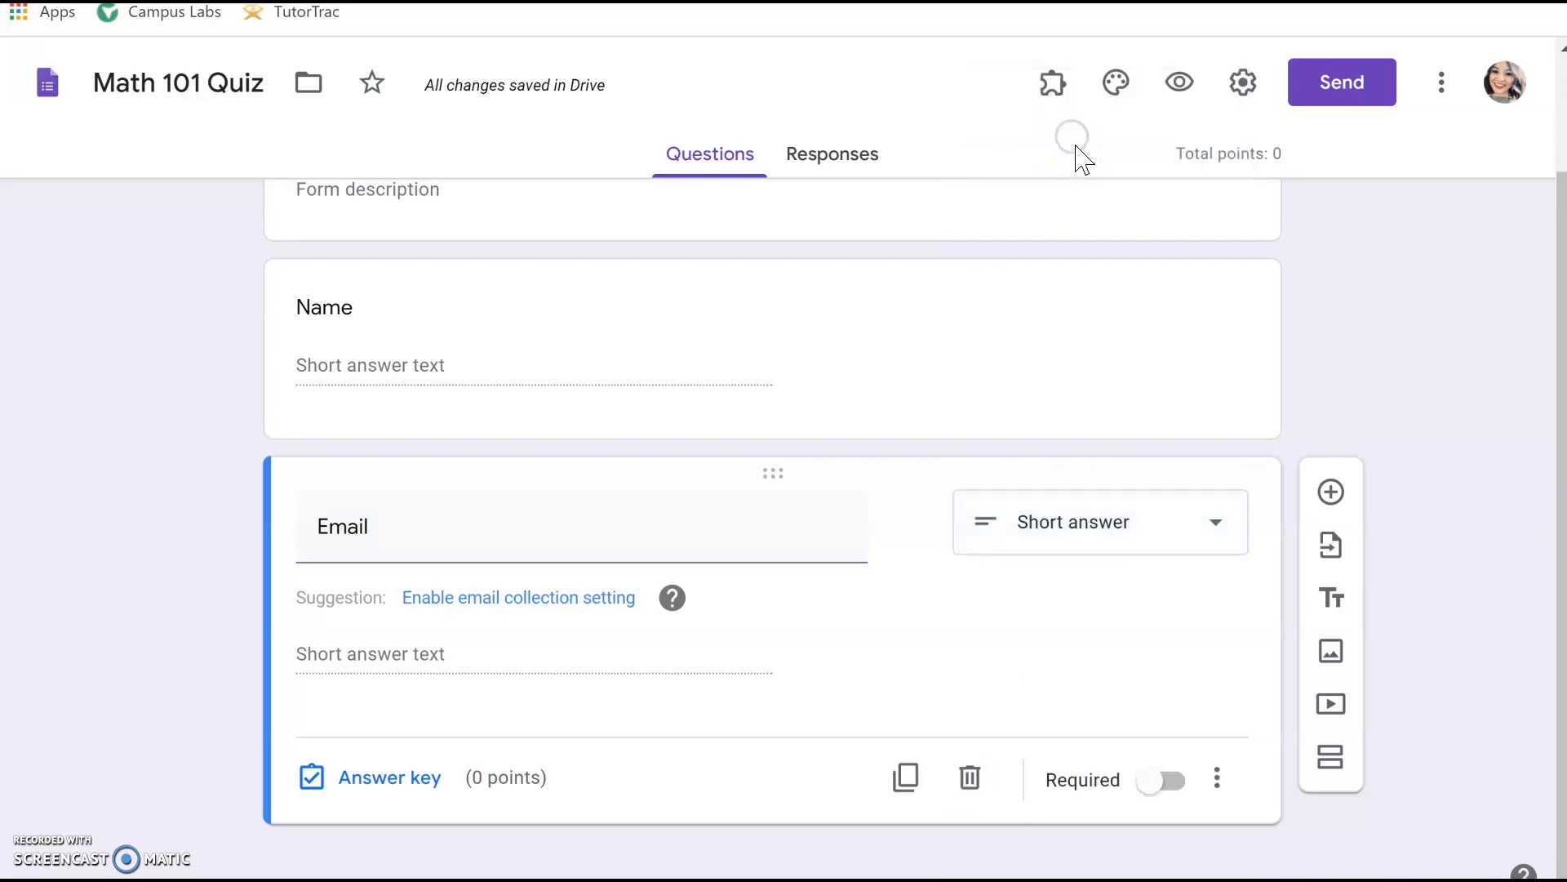
Step: Add a question reading "1 + 1 =" below Email with the Multiple choice type
left_click(1330, 491)
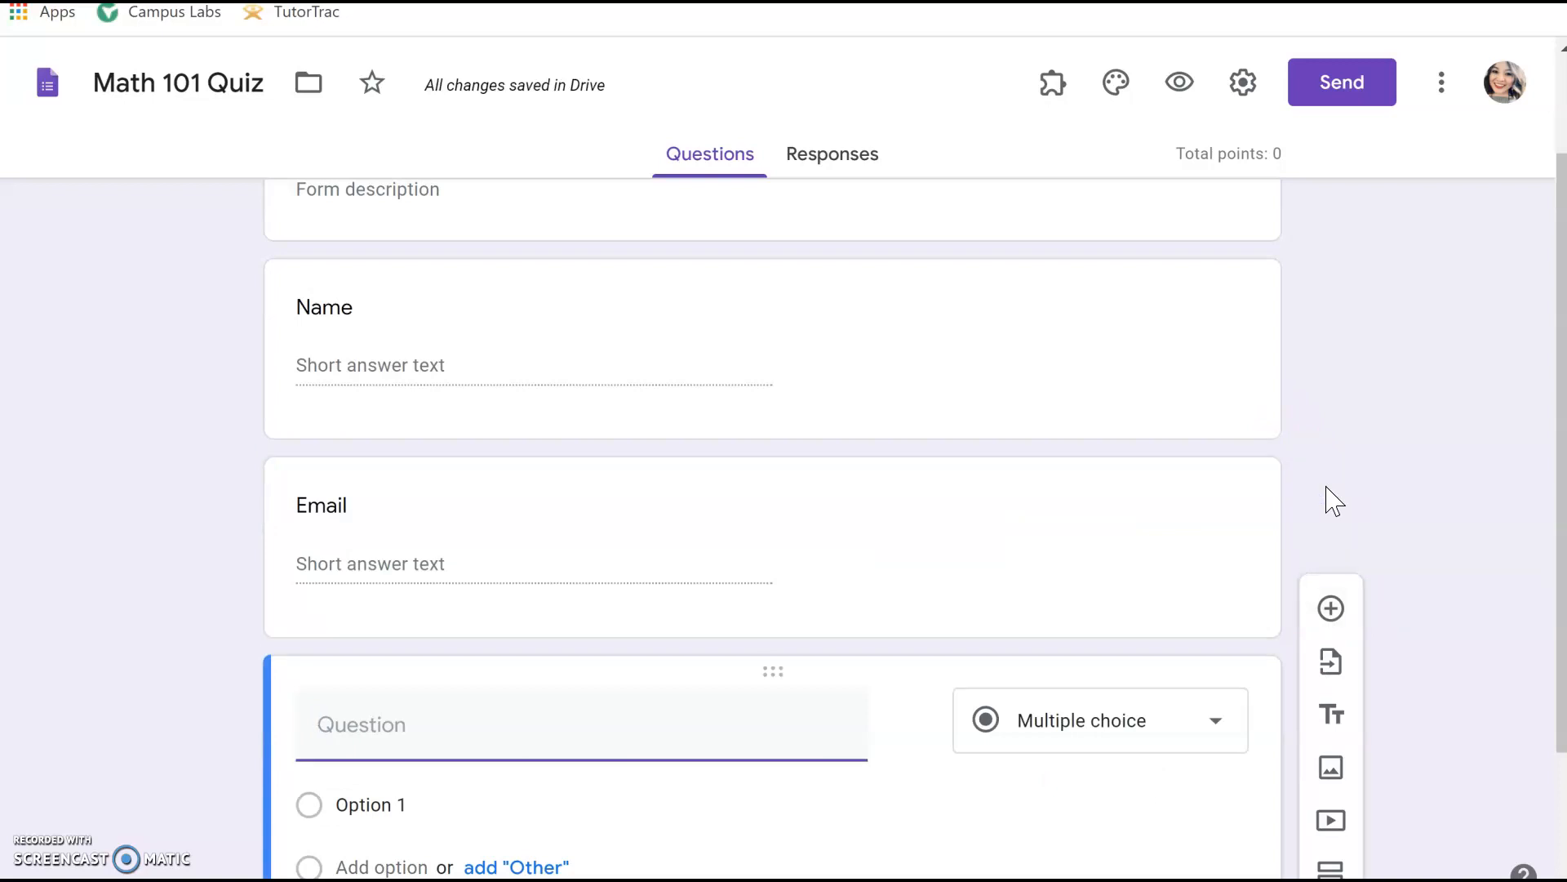
type("1 + 1 =")
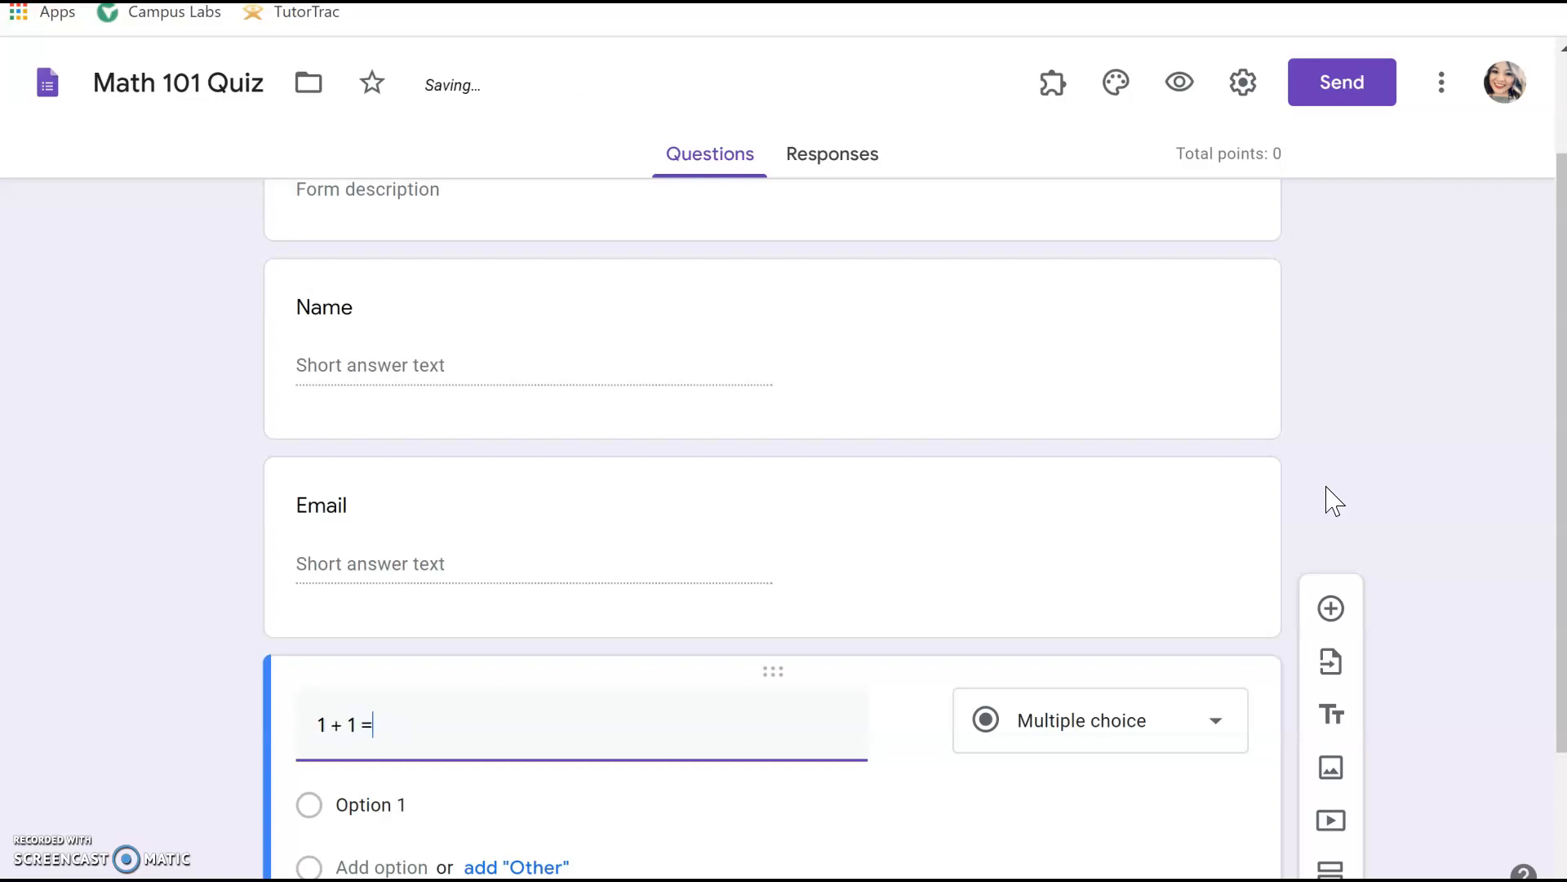
left_click(1048, 729)
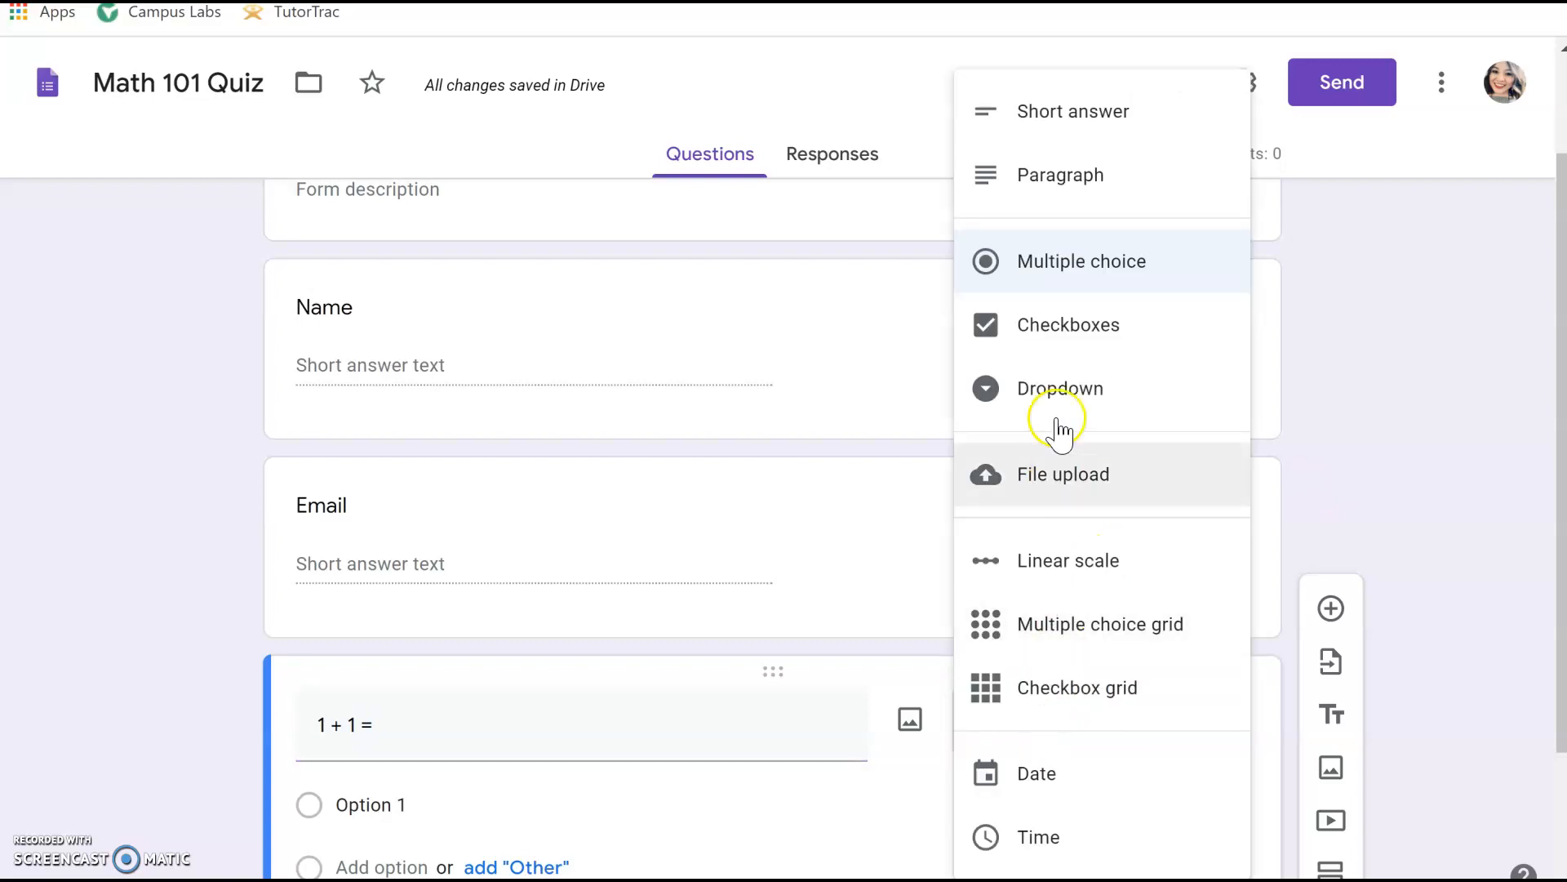
left_click(1112, 286)
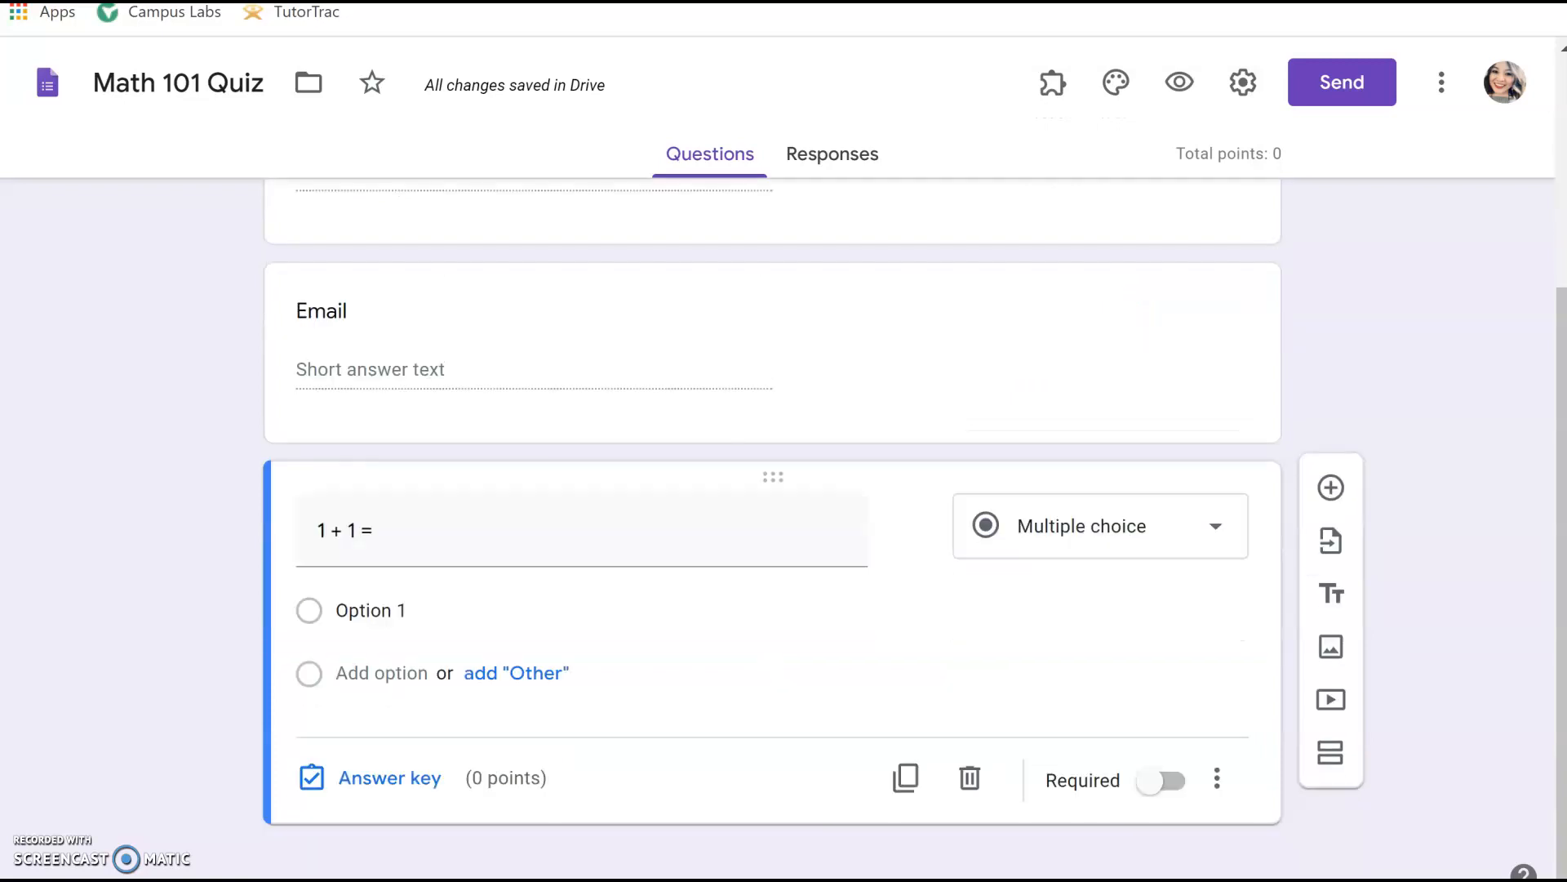
Step: Enter 2, 3, 4 and 7 as the answer options for the "1 + 1 =" question
left_click(371, 610)
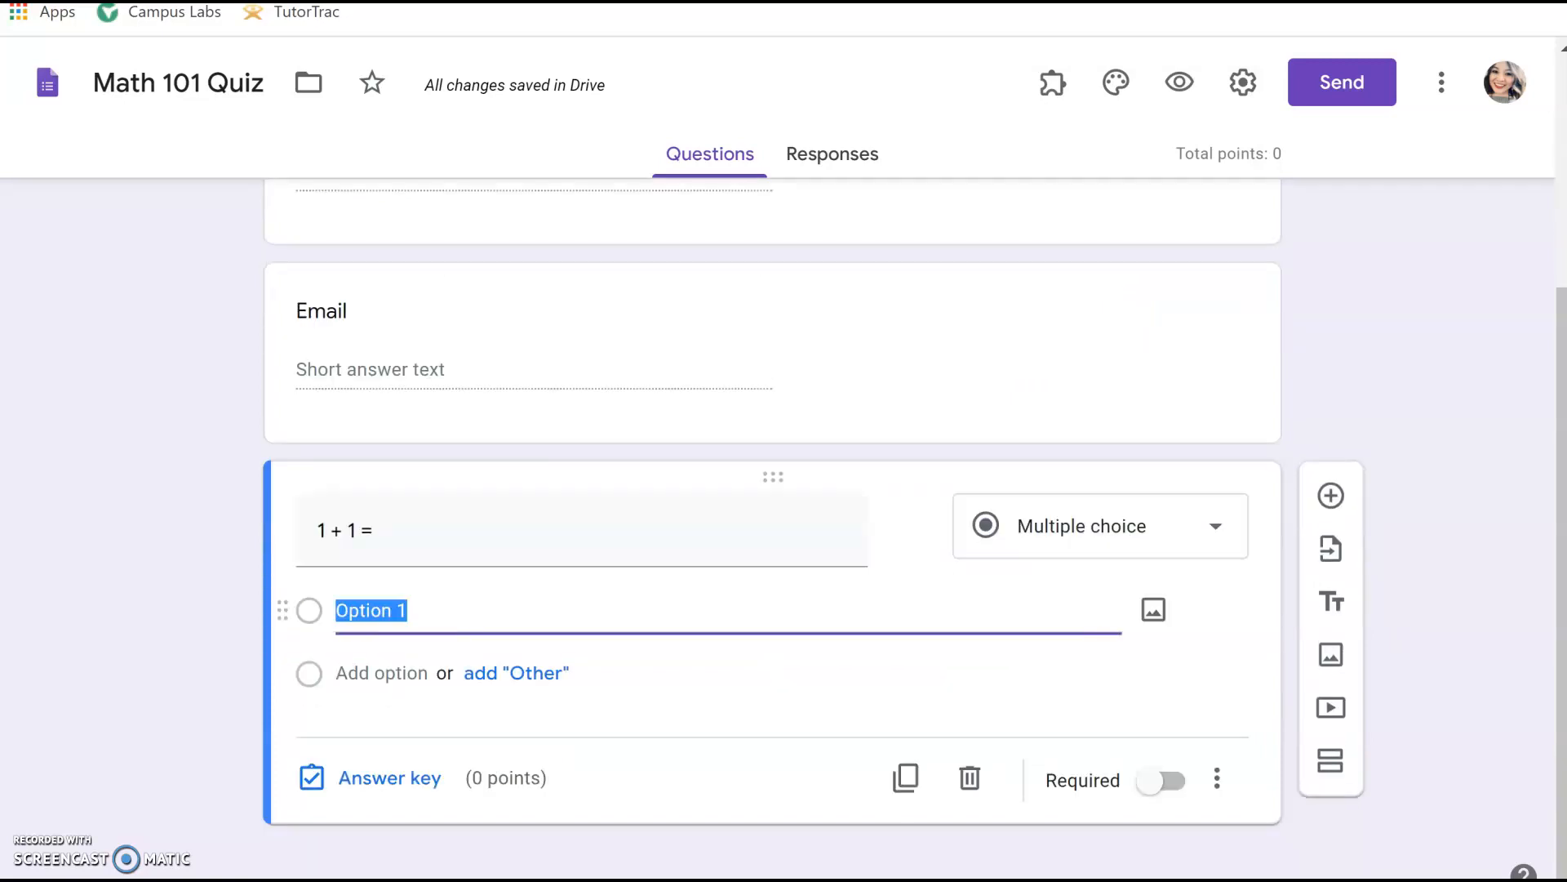
type("2")
key("Return")
type("3")
key("Return")
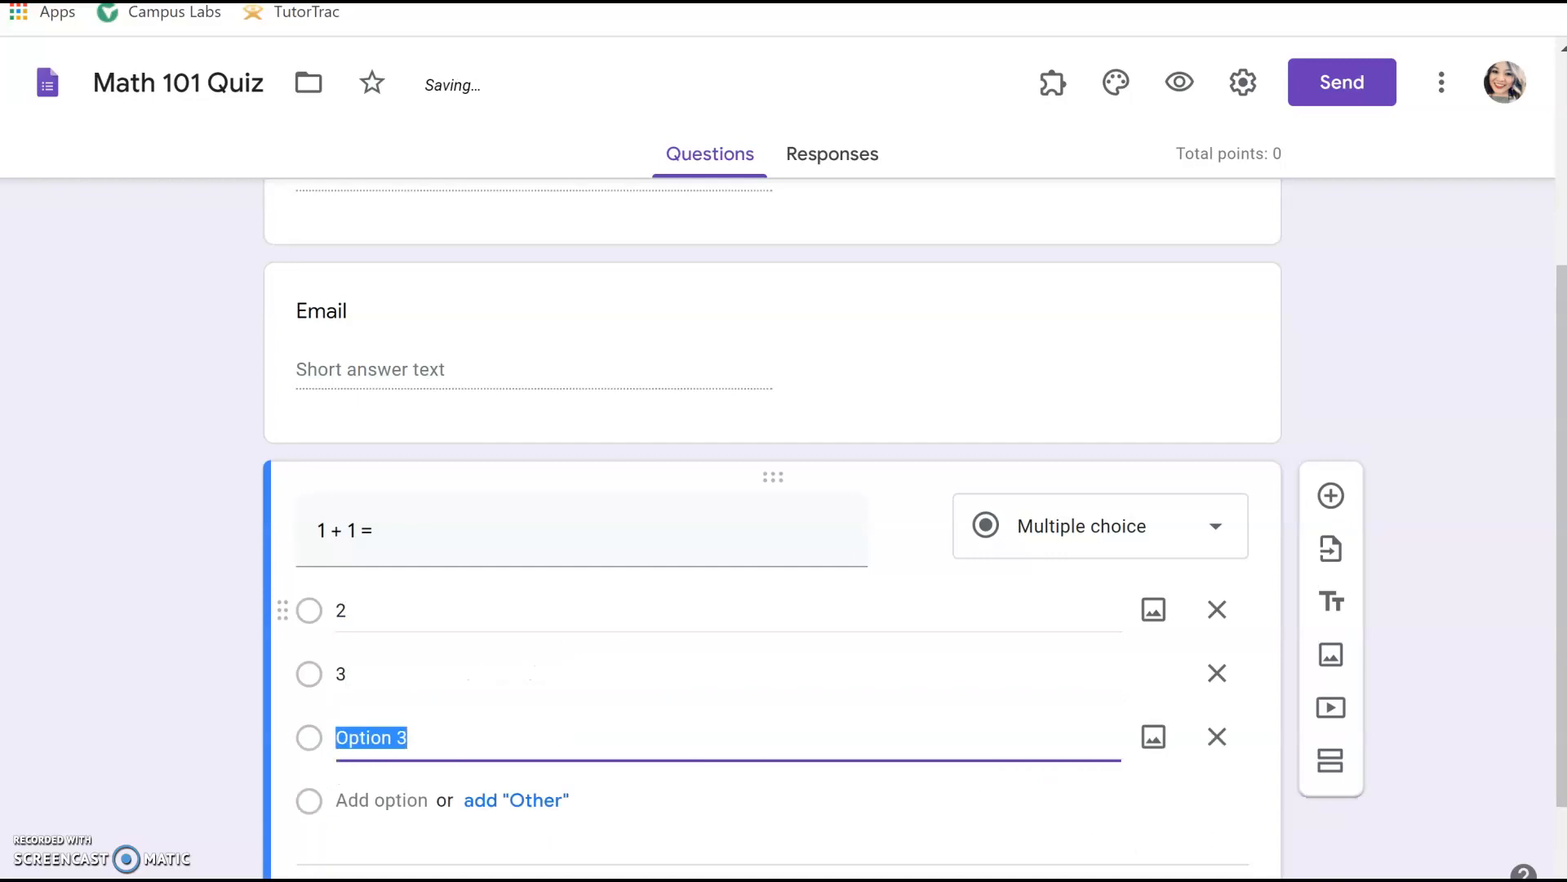
type("4")
key("Return")
type("7")
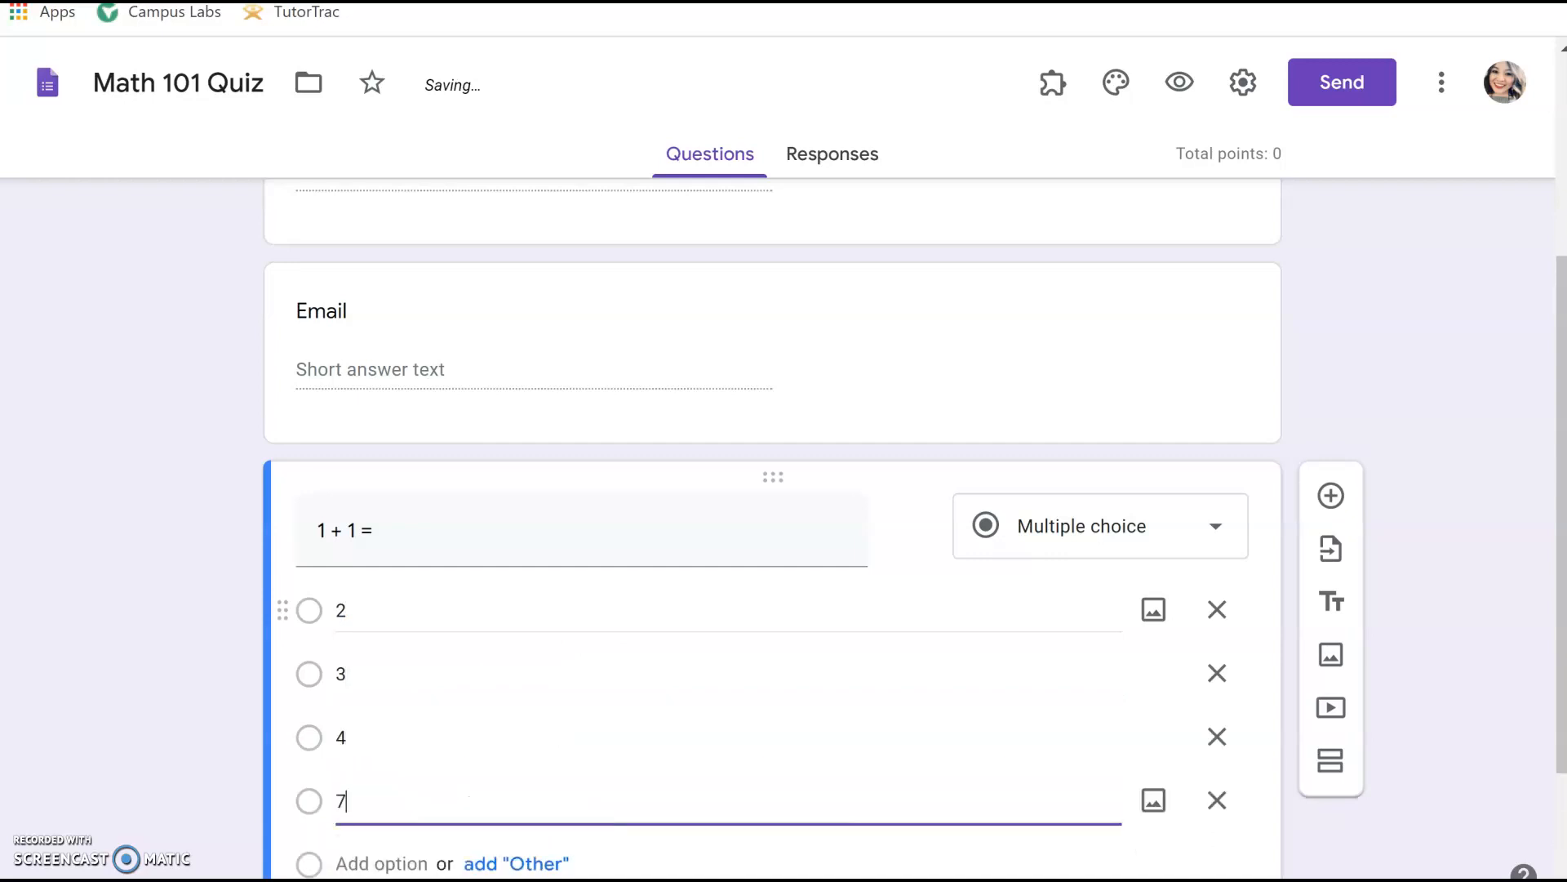
Step: Set the "1 + 1 =" answer key to option 2 worth 1 point, and make the question required
scroll(771, 531, "down", 2)
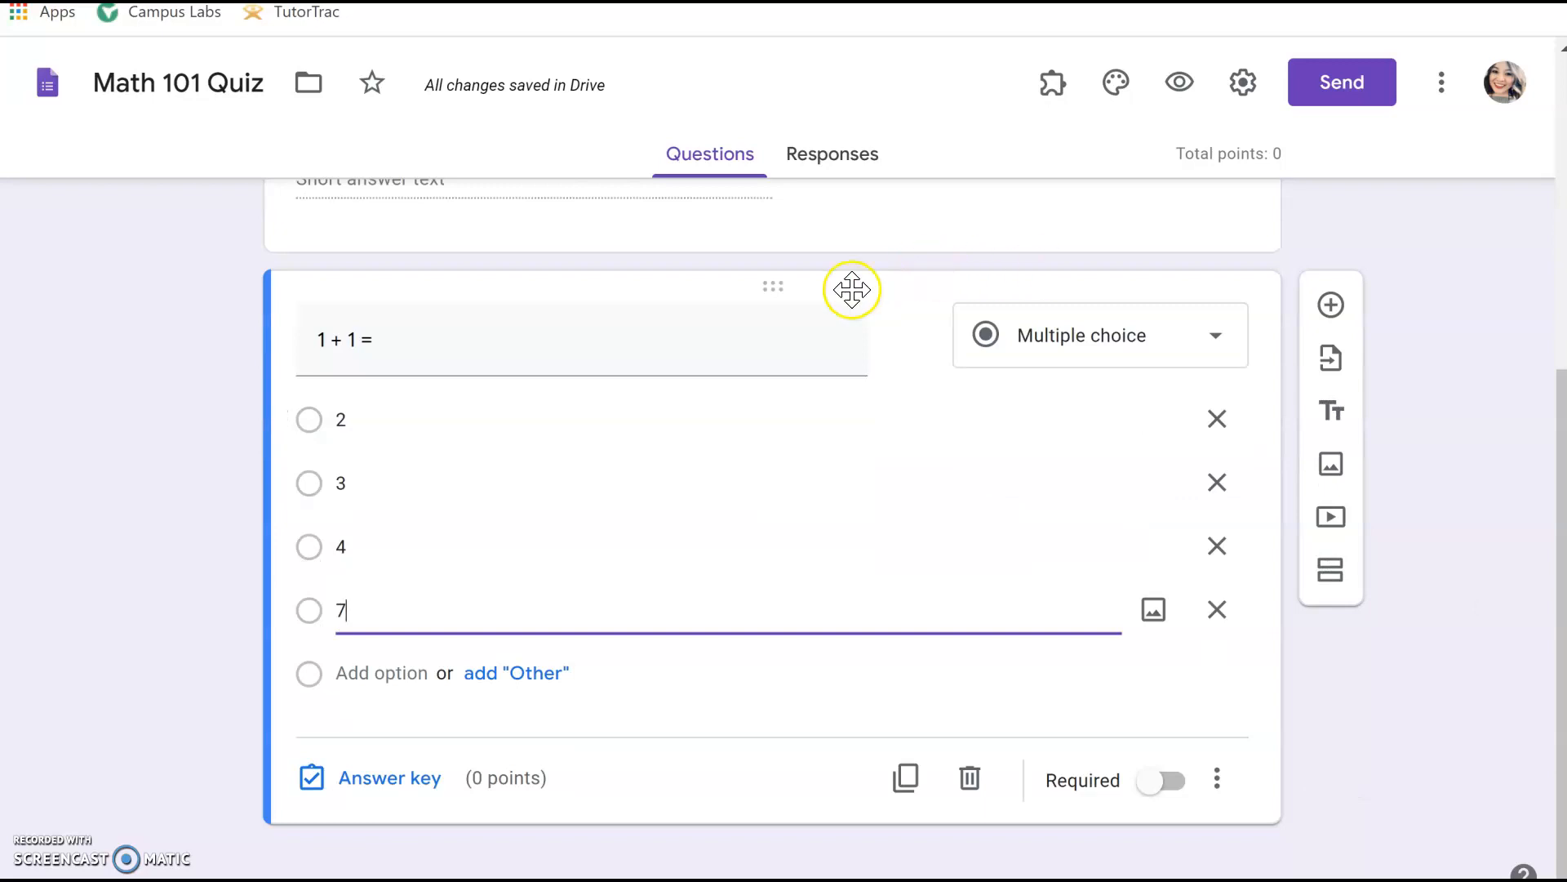
left_click(404, 779)
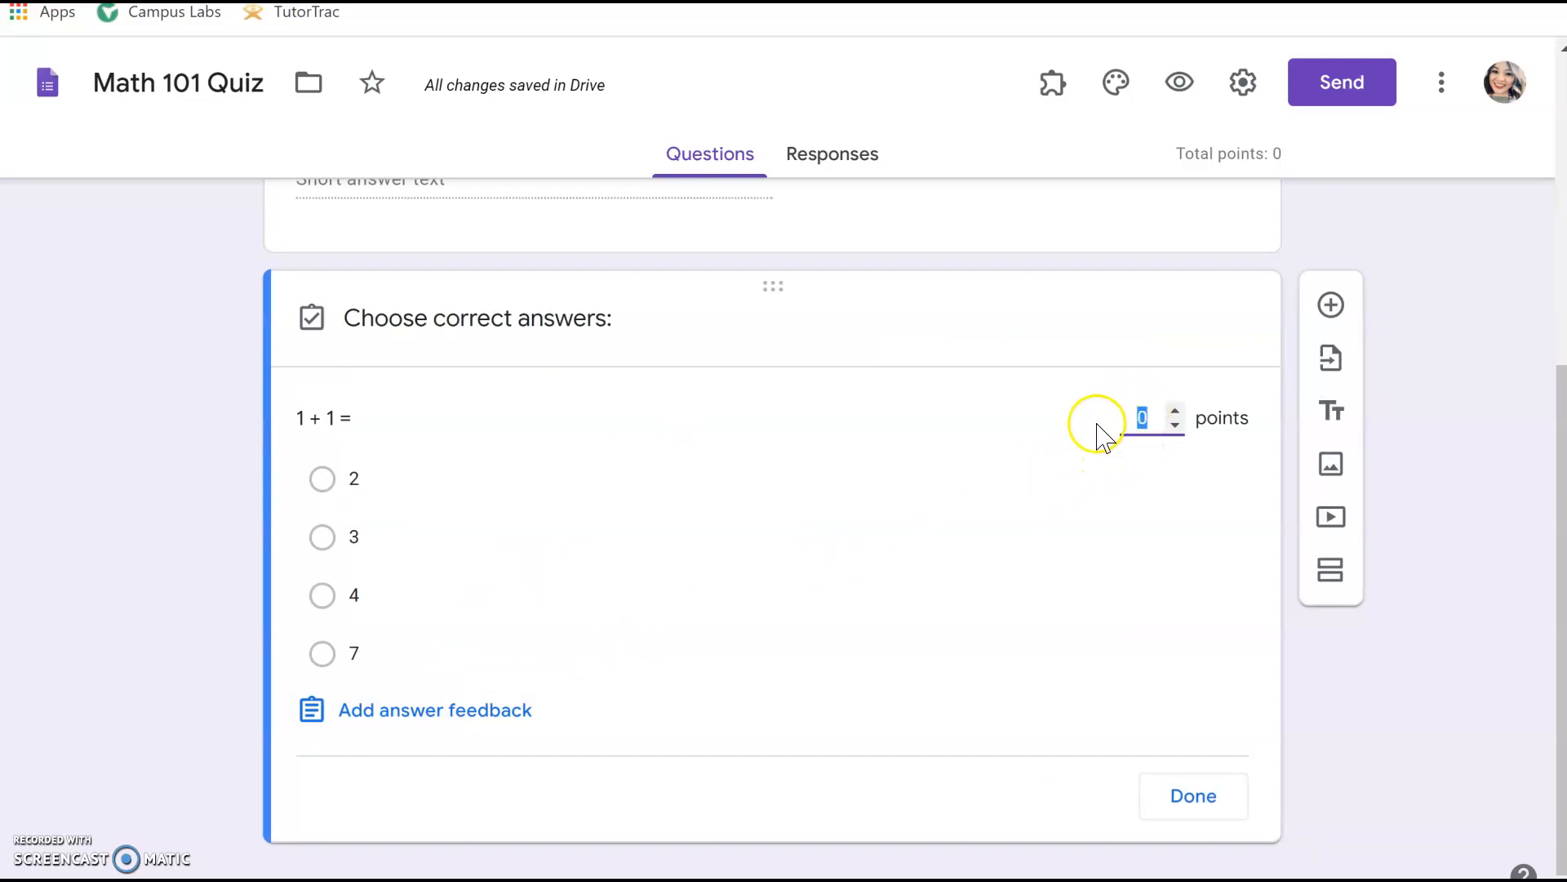
left_click(1178, 411)
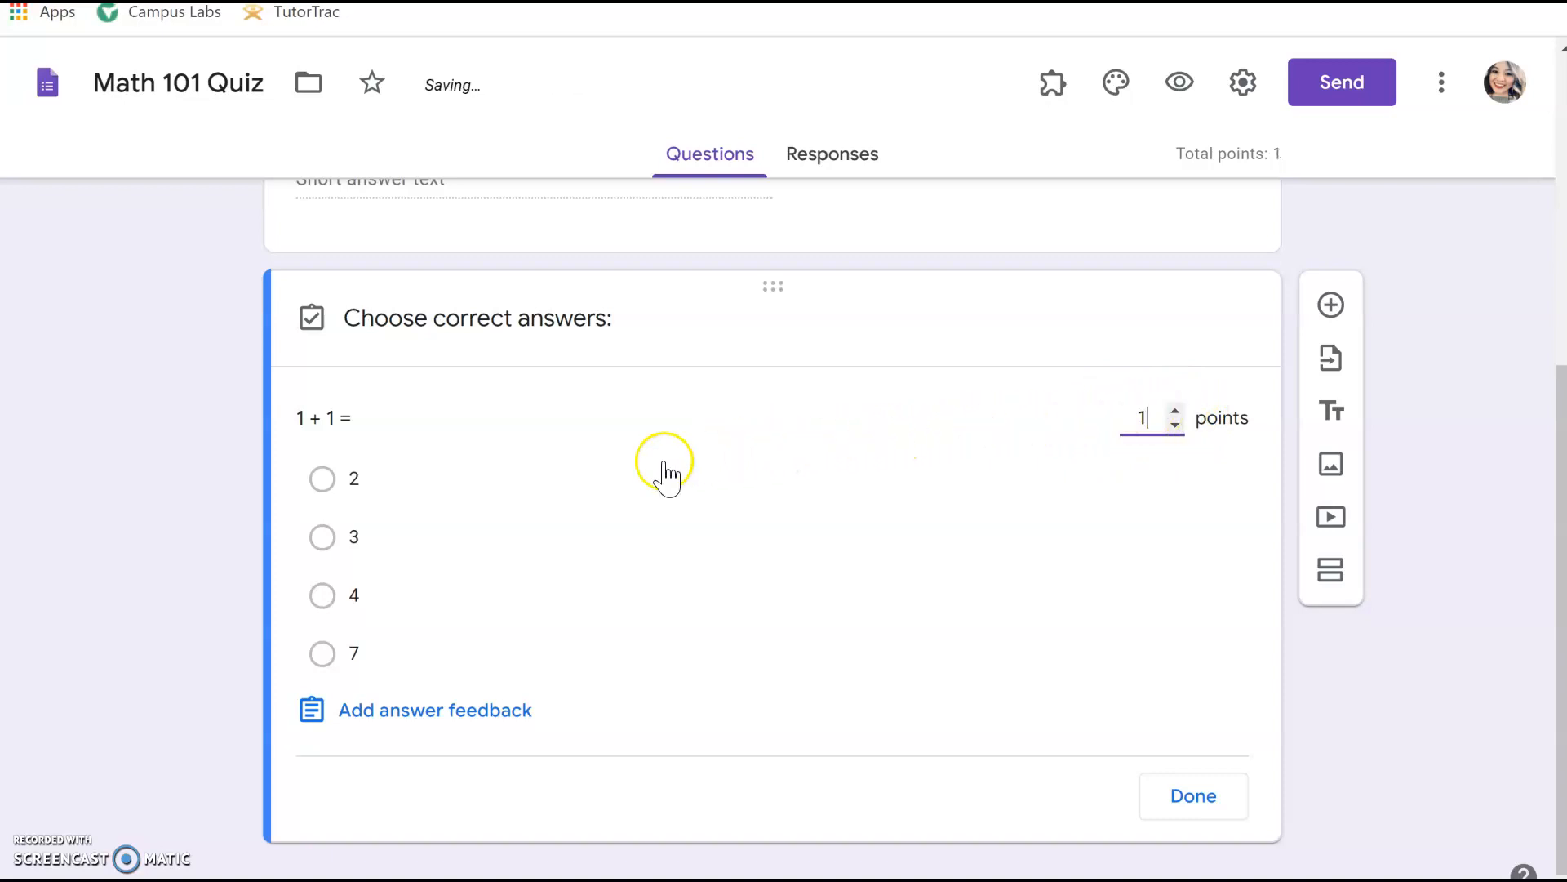
left_click(402, 493)
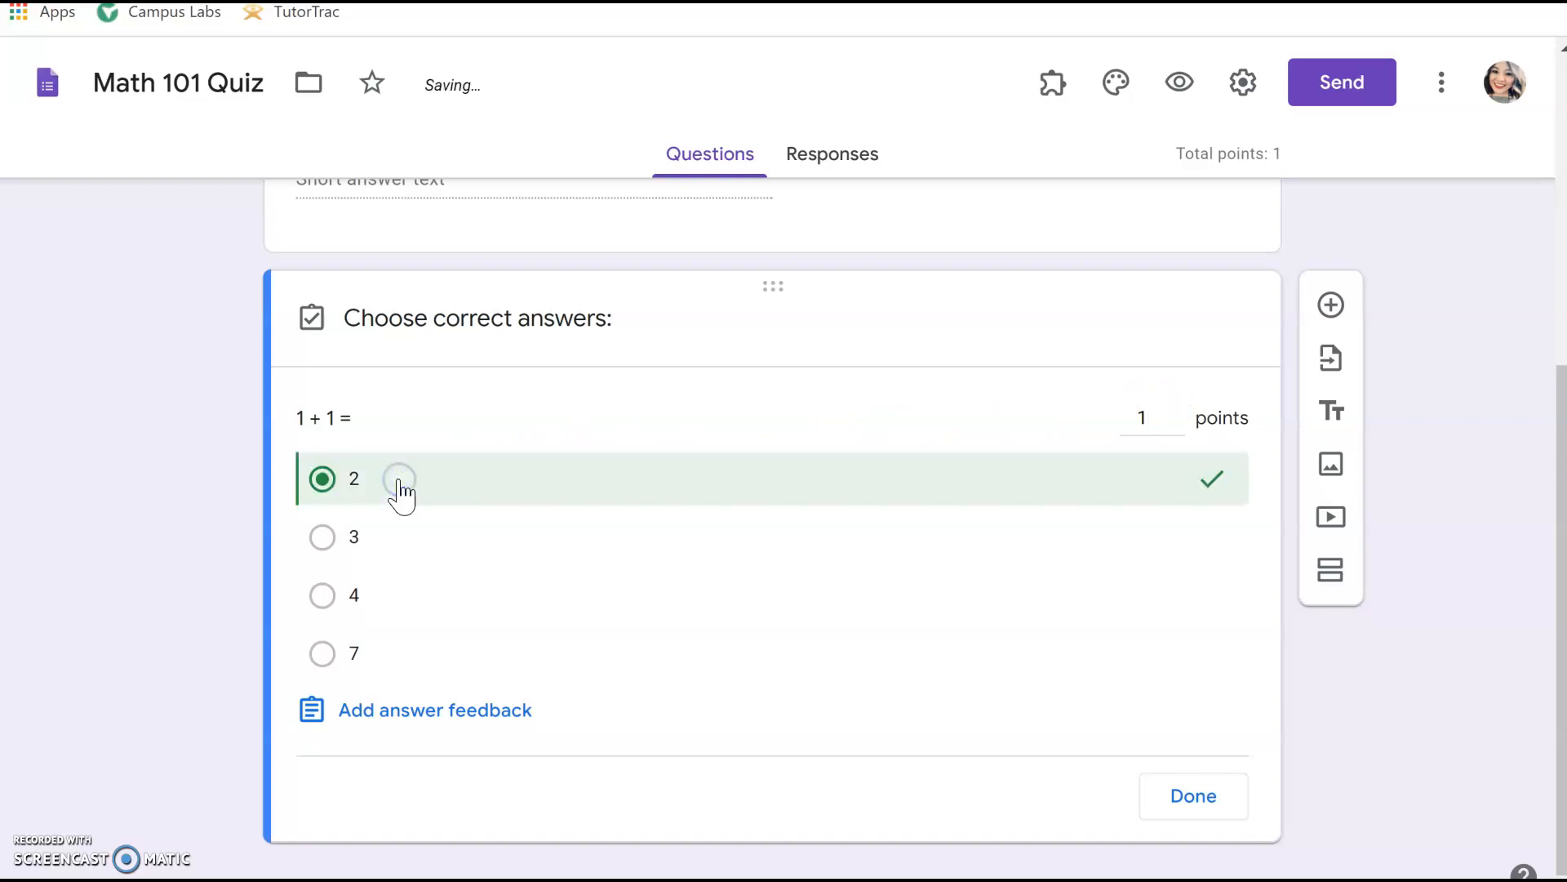
left_click(1176, 796)
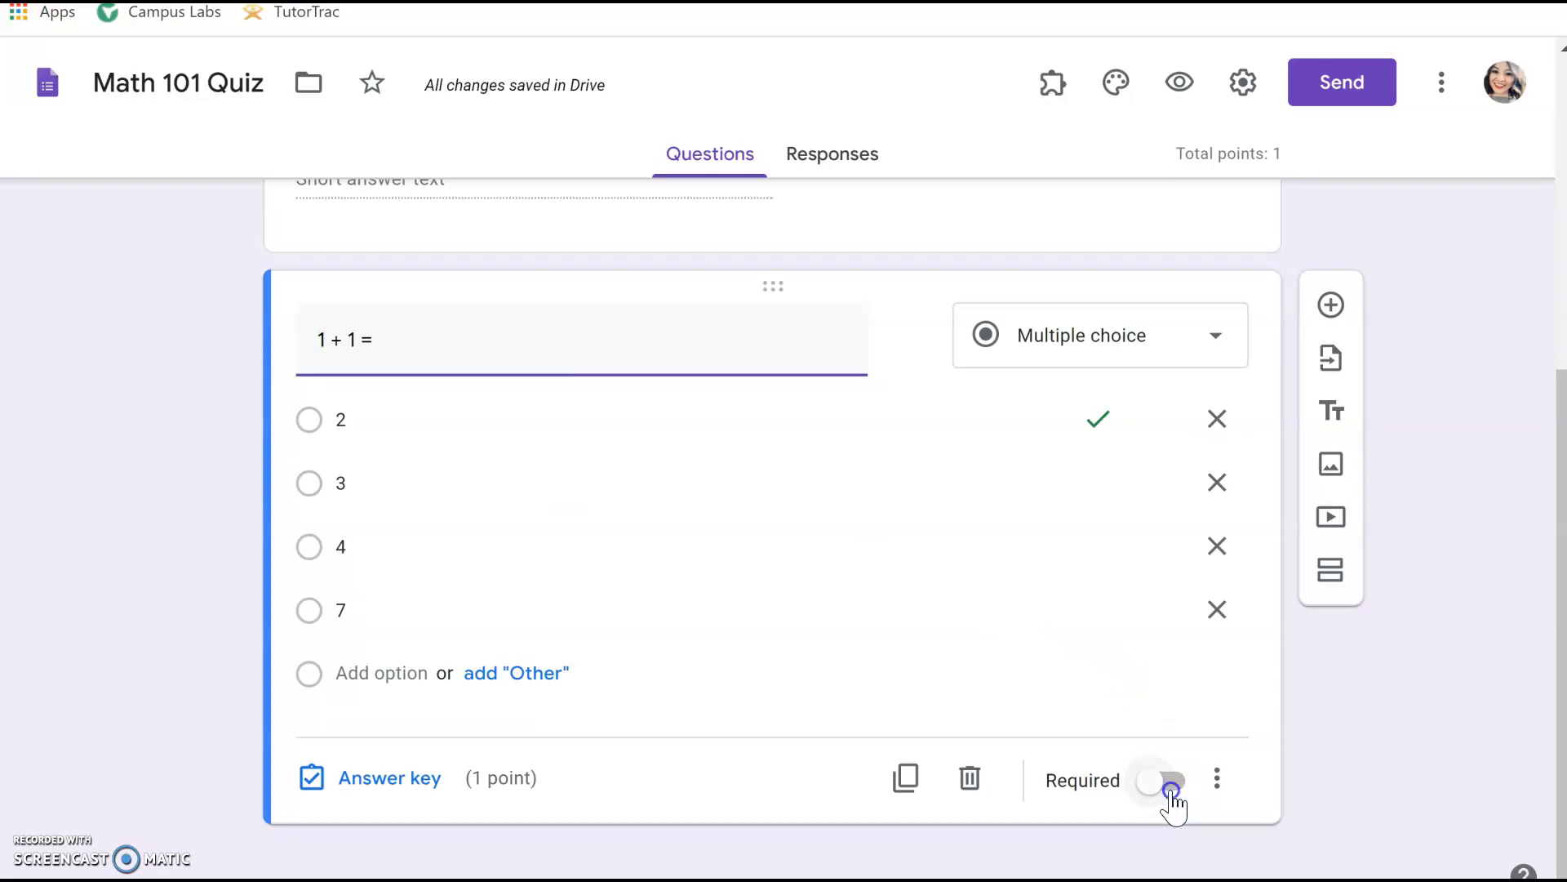
left_click(1167, 783)
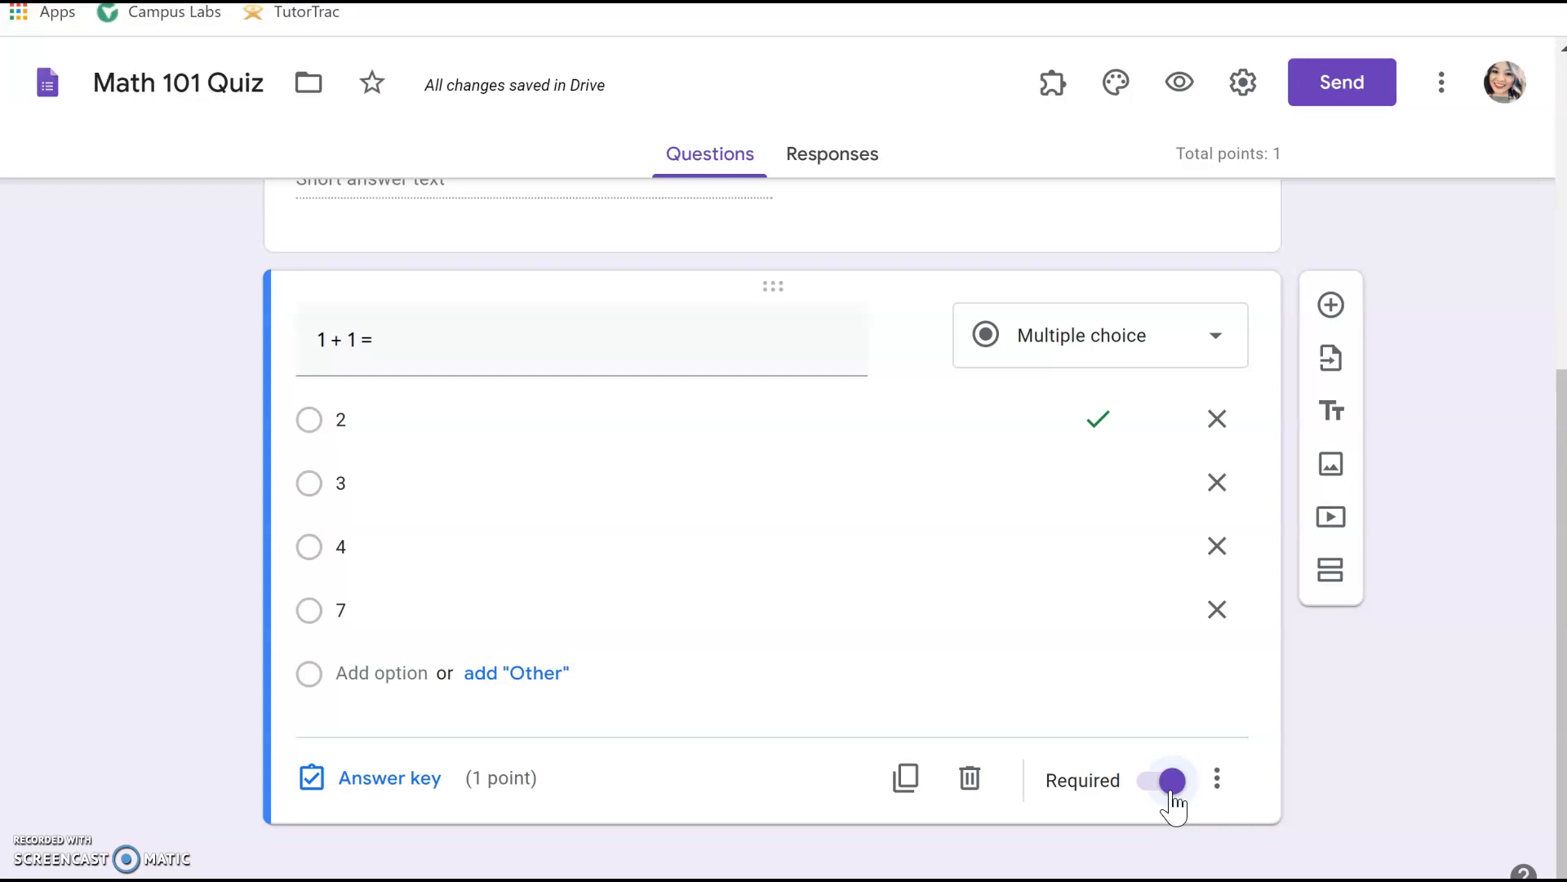
Step: Add another question below the "1 + 1 =" question
left_click(1332, 307)
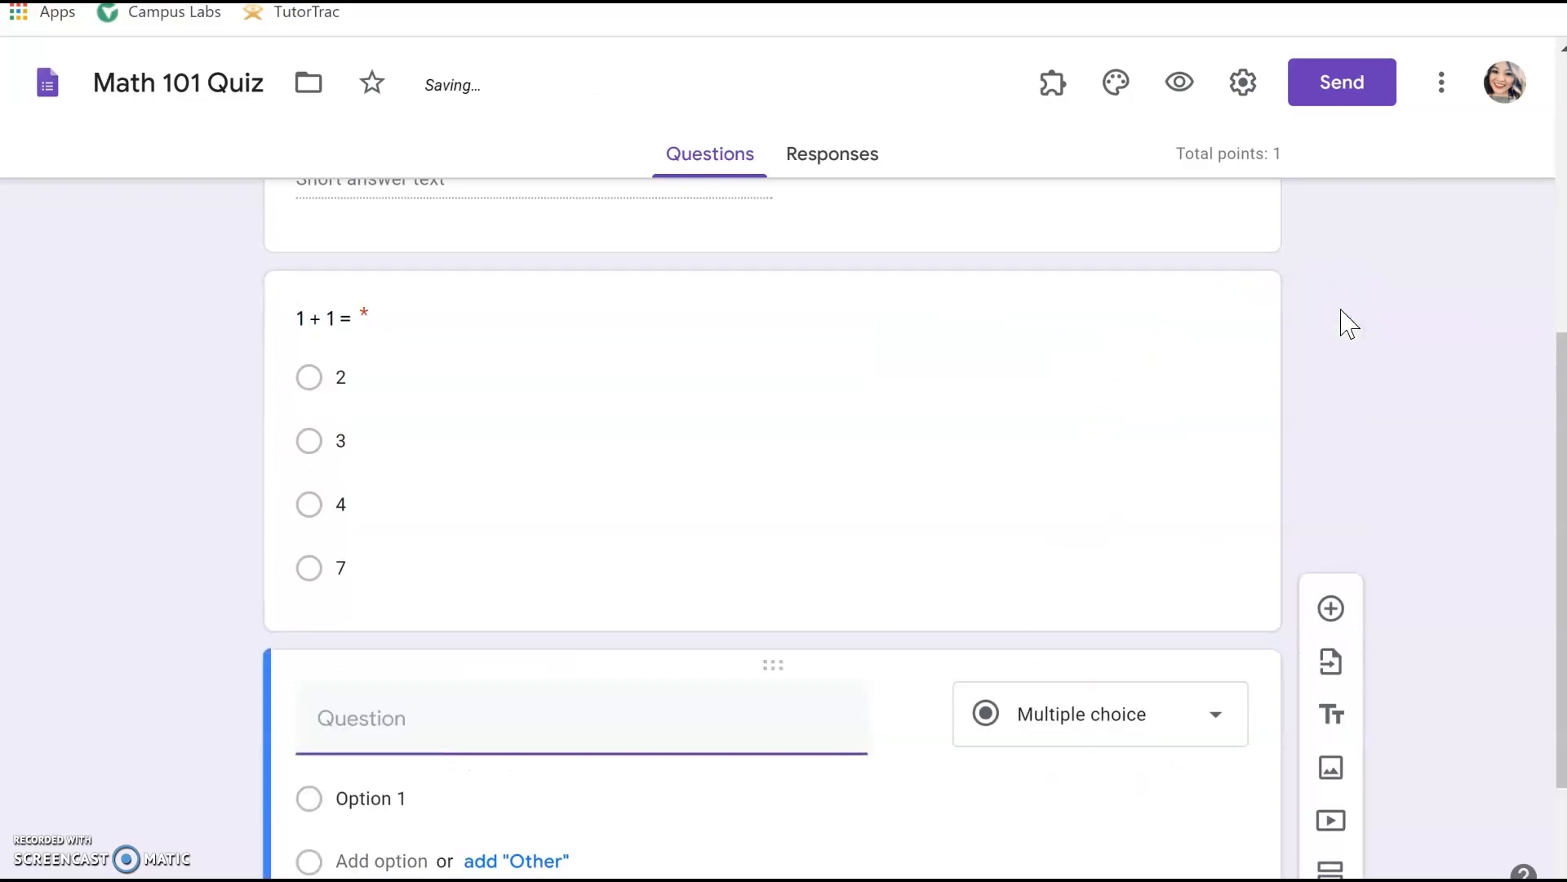